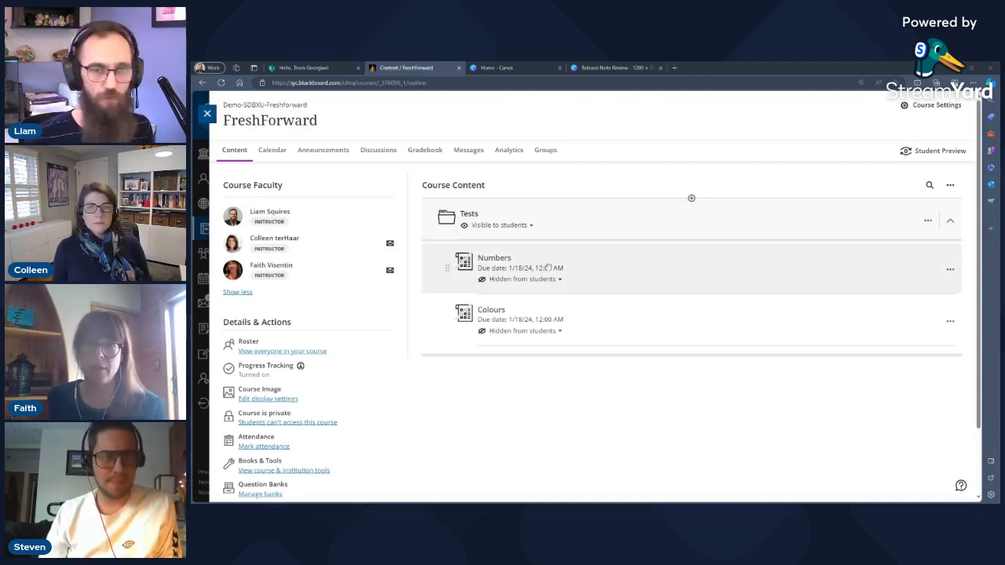
Make the Numbers test visible to students.
key("ctrl+plus")
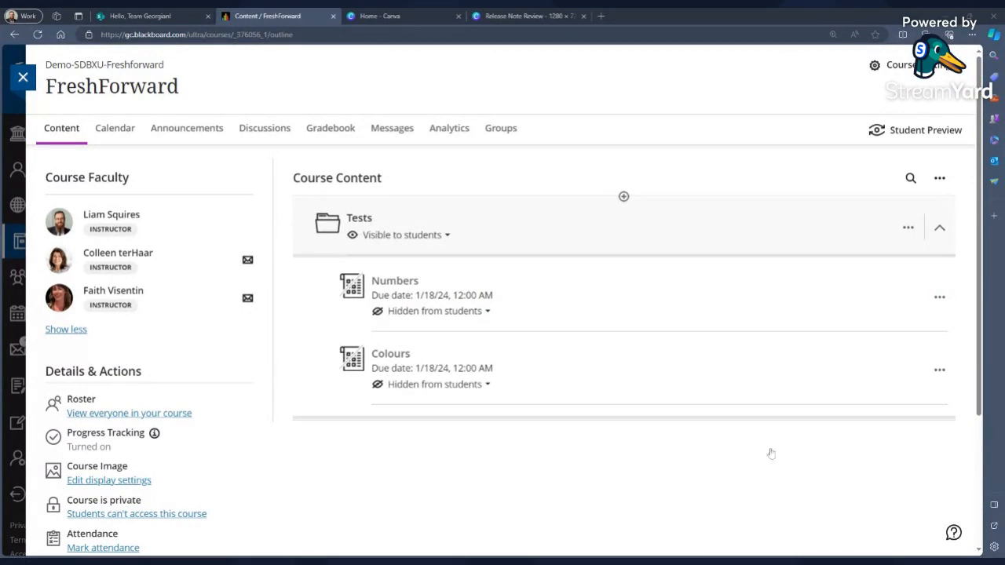
left_click(410, 313)
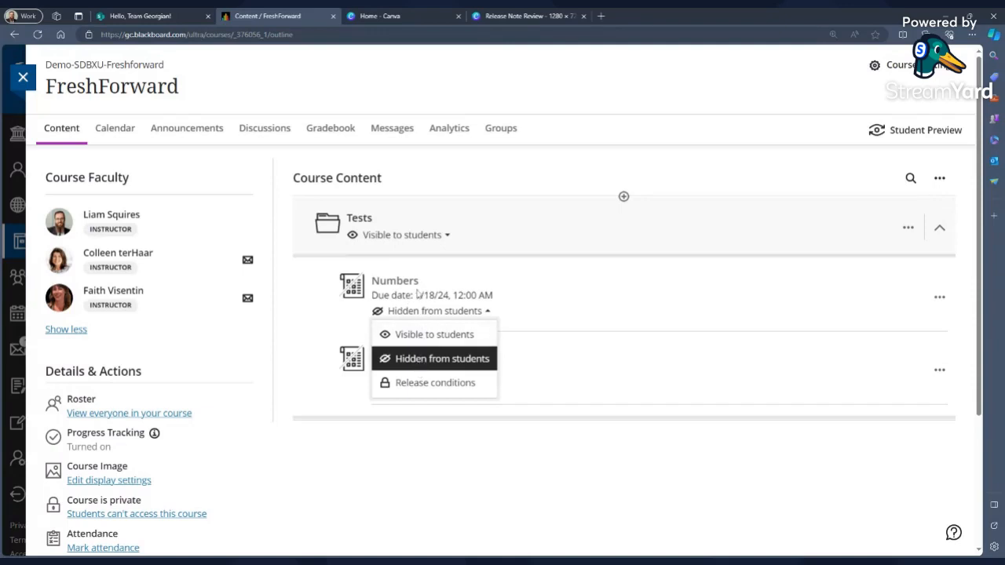
left_click(434, 336)
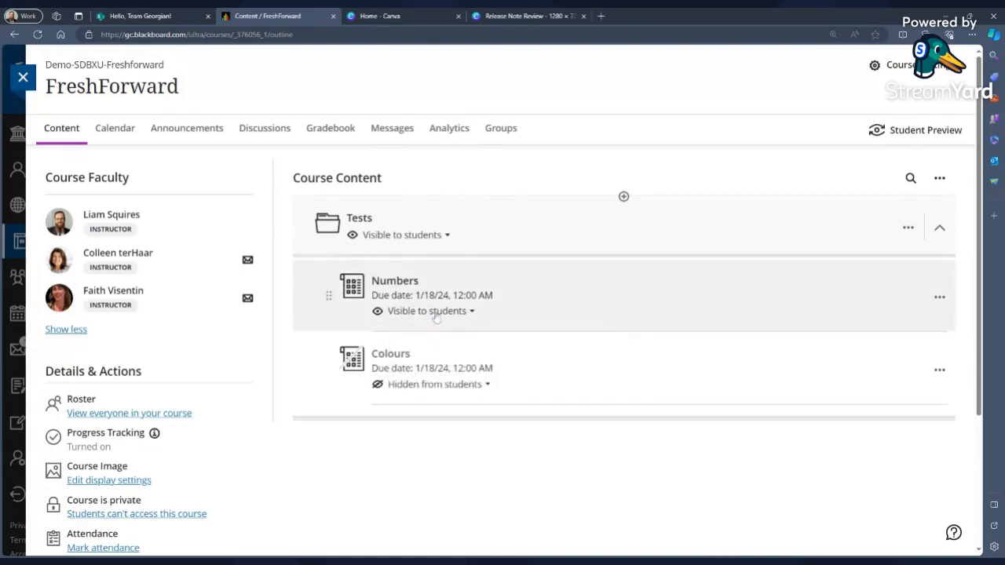
Open the Numbers test's release conditions and enable a Date/Time condition showing it on 1/17/24.
left_click(437, 315)
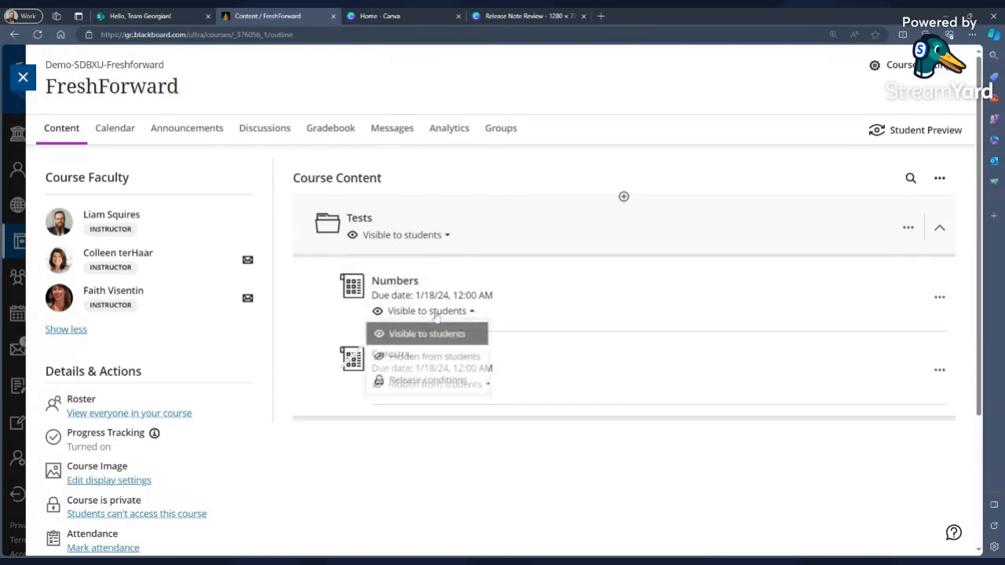
left_click(428, 384)
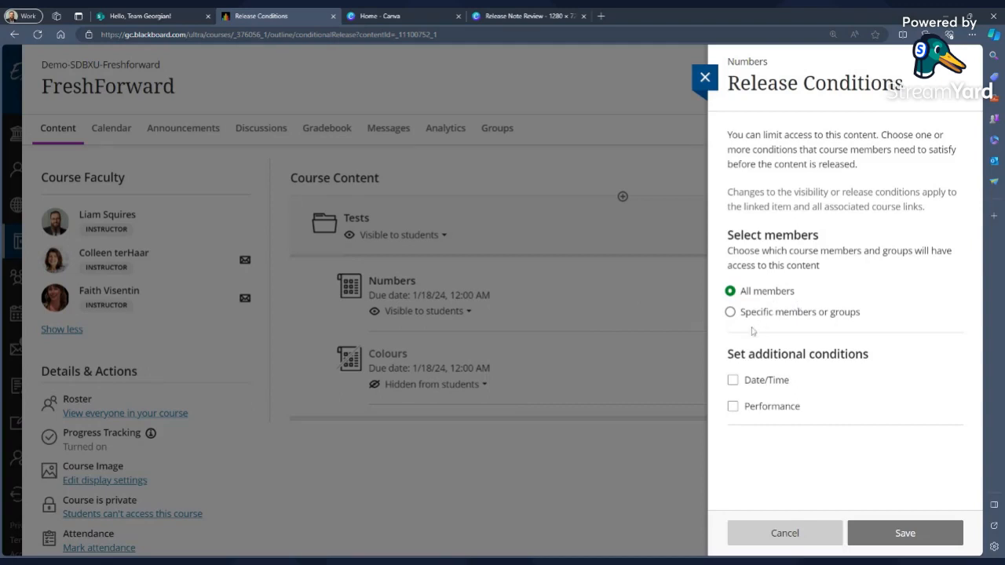
left_click(730, 380)
scroll(877, 246, "down", 1)
scroll(877, 246, "down", 2)
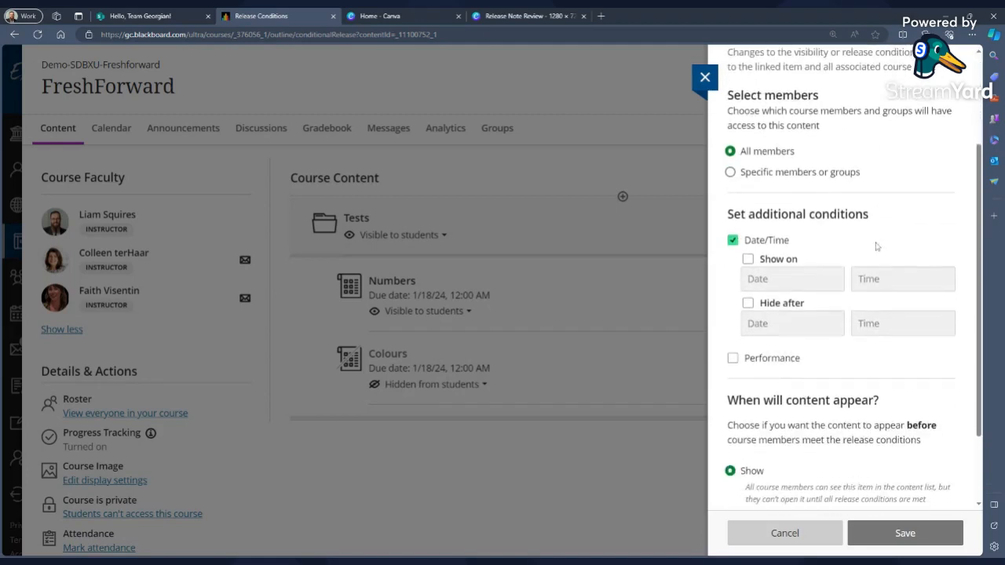
left_click(747, 260)
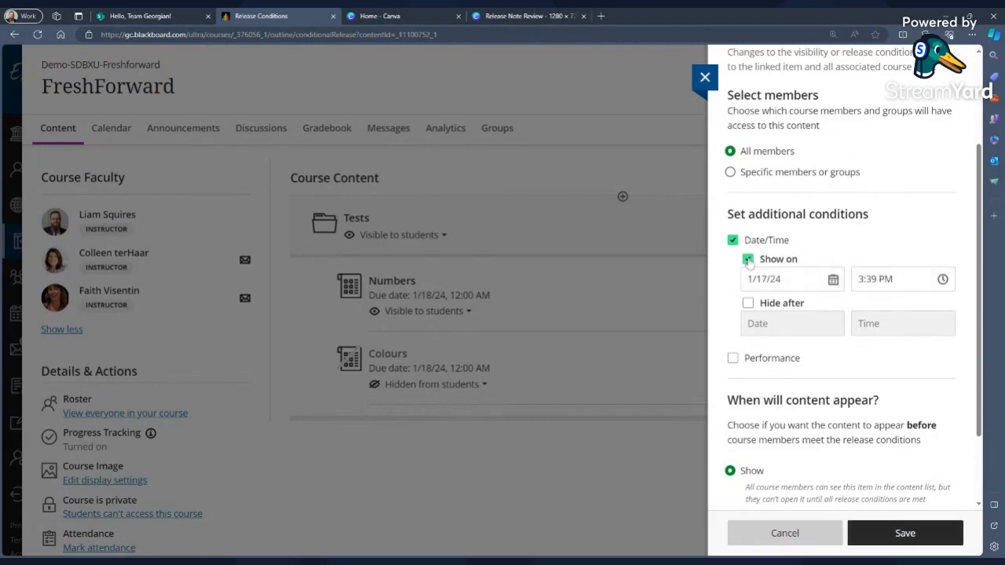
left_click(834, 281)
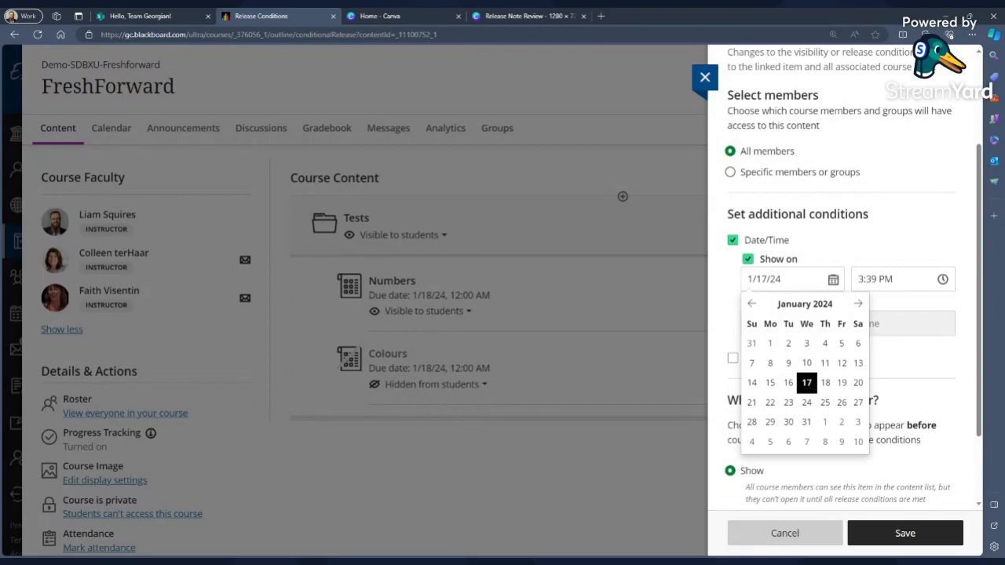
left_click(806, 383)
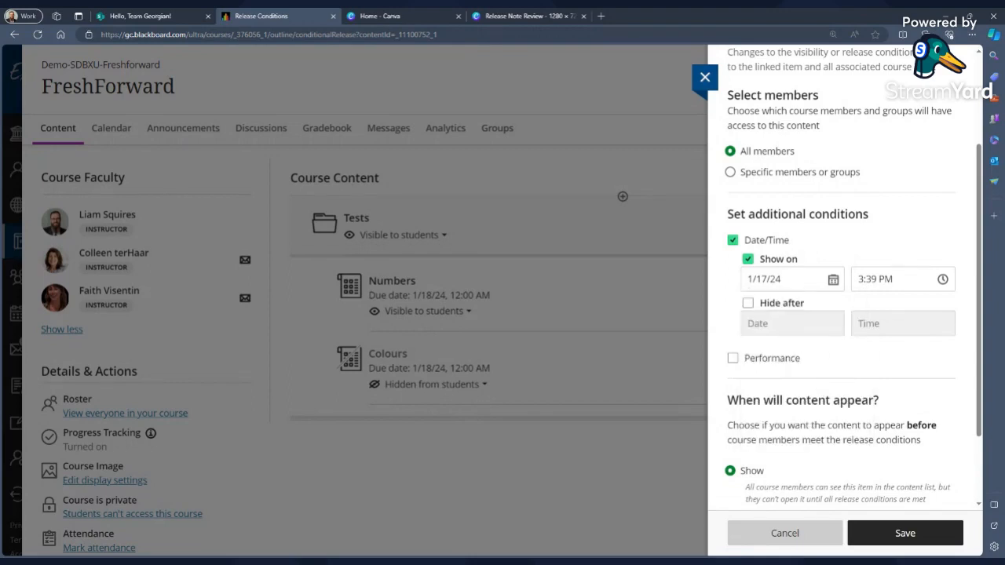
Set the Show on time to 3:42 PM.
left_click_drag(878, 280, 857, 280)
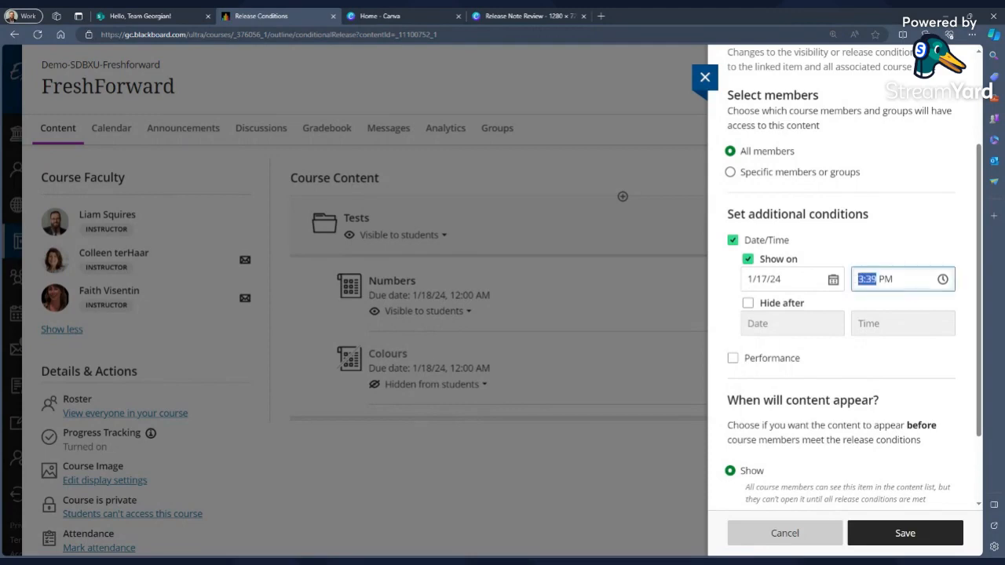
type("3")
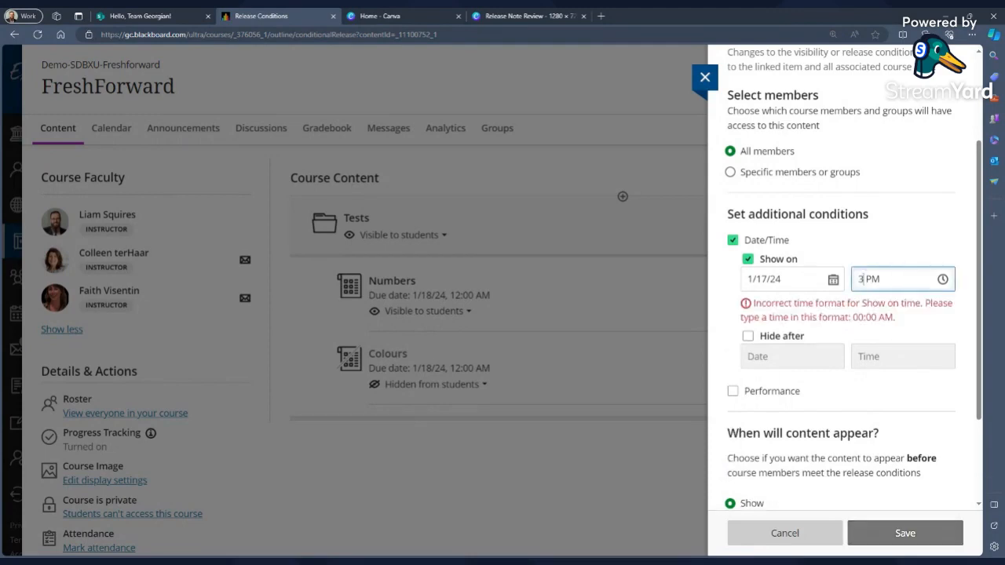
type(":42")
key("Tab")
Try adding a Hide after date of 1/17/24, then save the release conditions with Show on only.
double_click(745, 306)
left_click(748, 304)
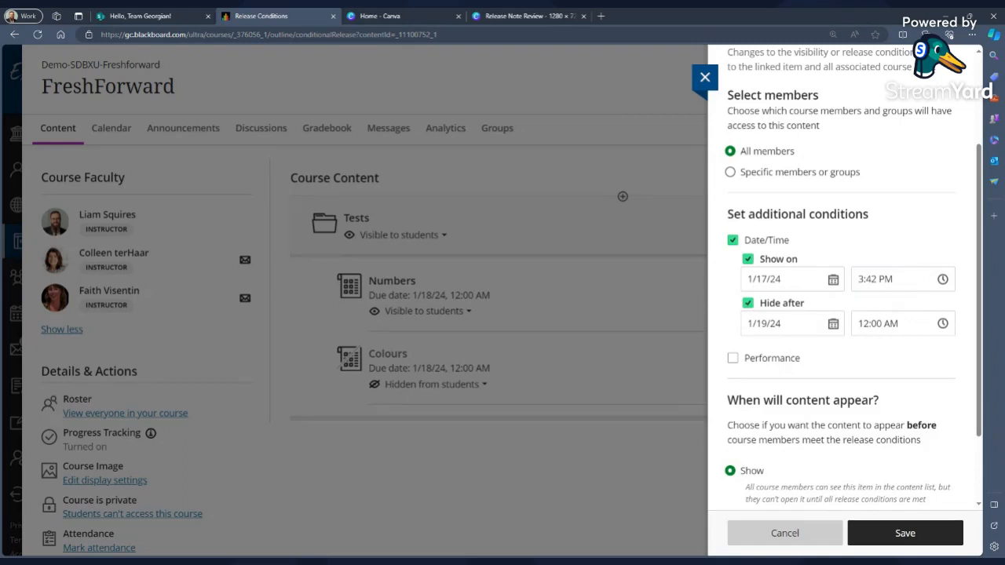
left_click(833, 324)
left_click(808, 428)
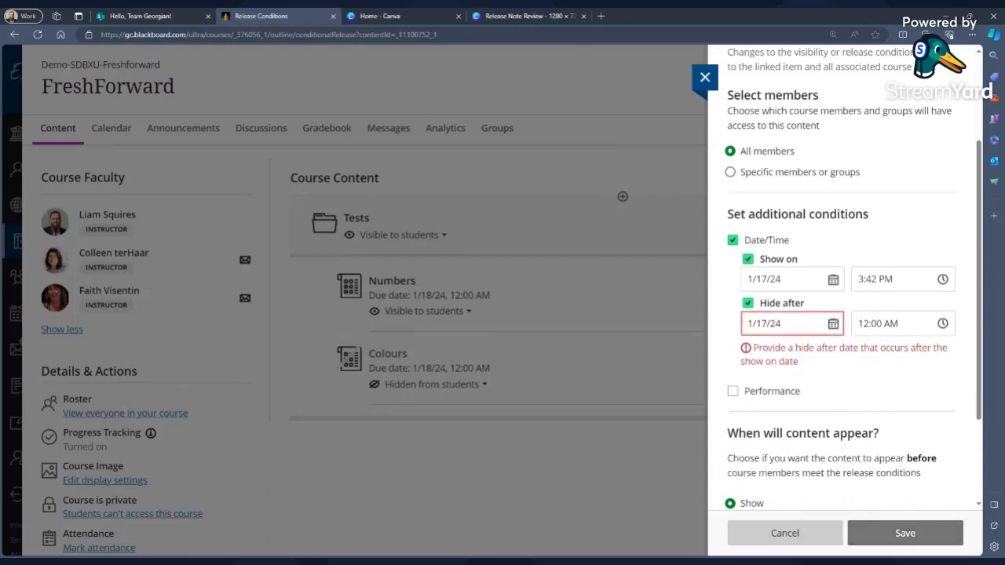
left_click(862, 323)
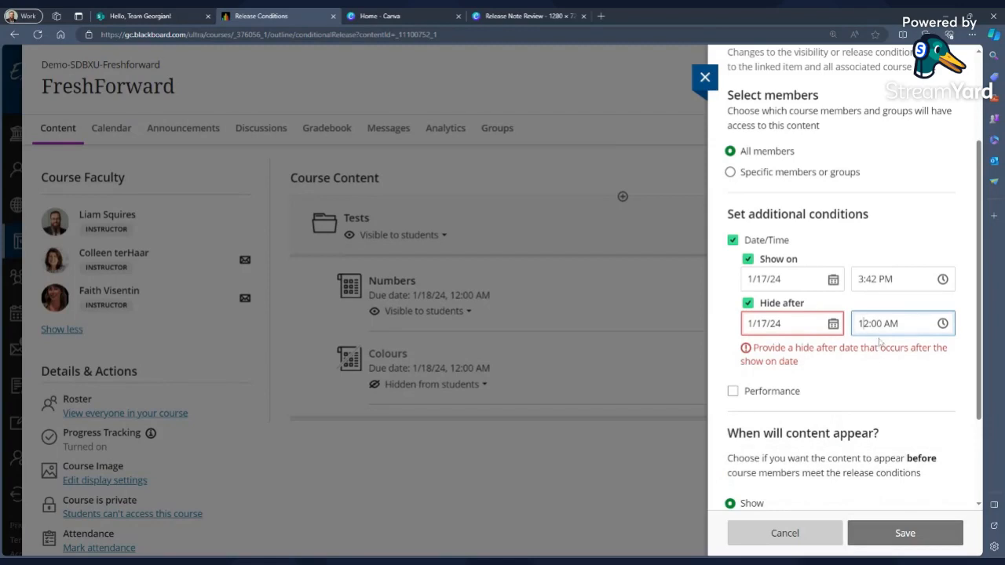
left_click(746, 306)
left_click(747, 305)
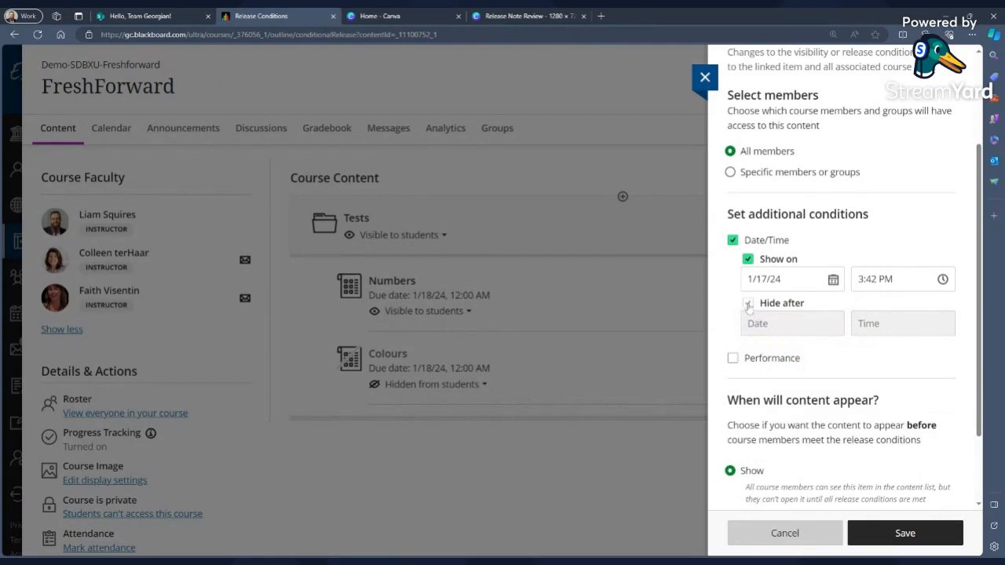
left_click(748, 304)
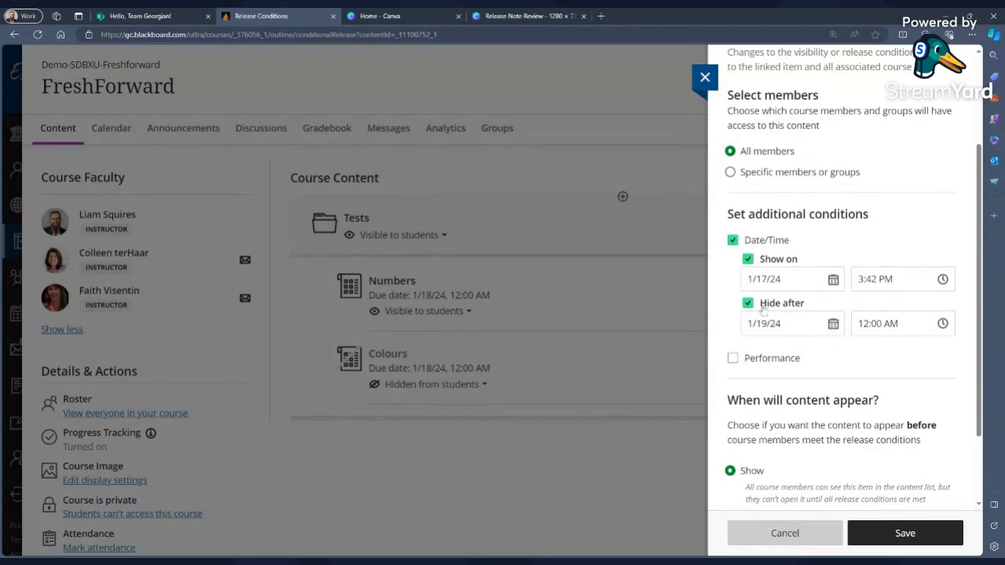
left_click(833, 322)
left_click(806, 424)
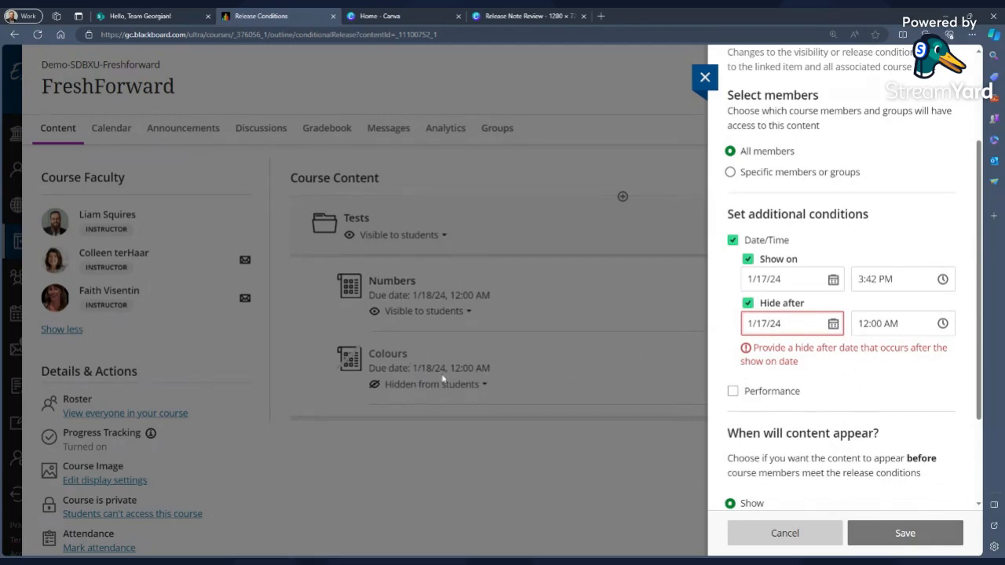
left_click(749, 304)
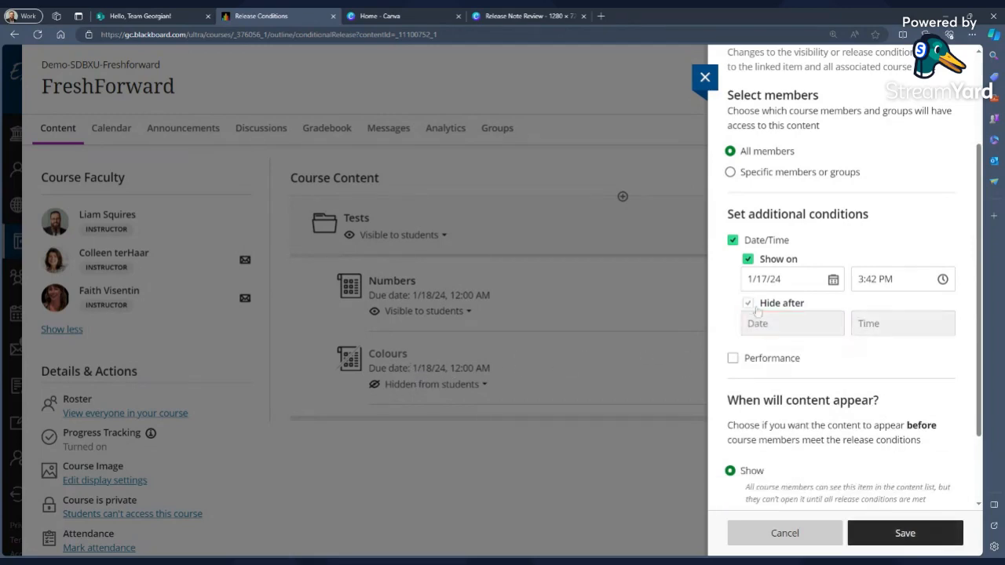
left_click(939, 538)
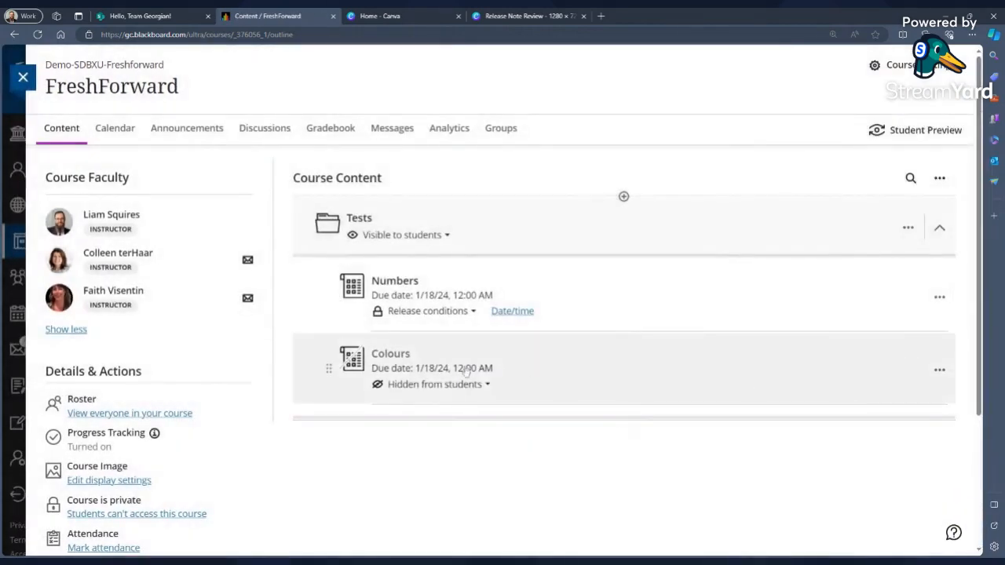
Set the Colours test's due date to 1/17/24 at 3:45 PM.
left_click(441, 371)
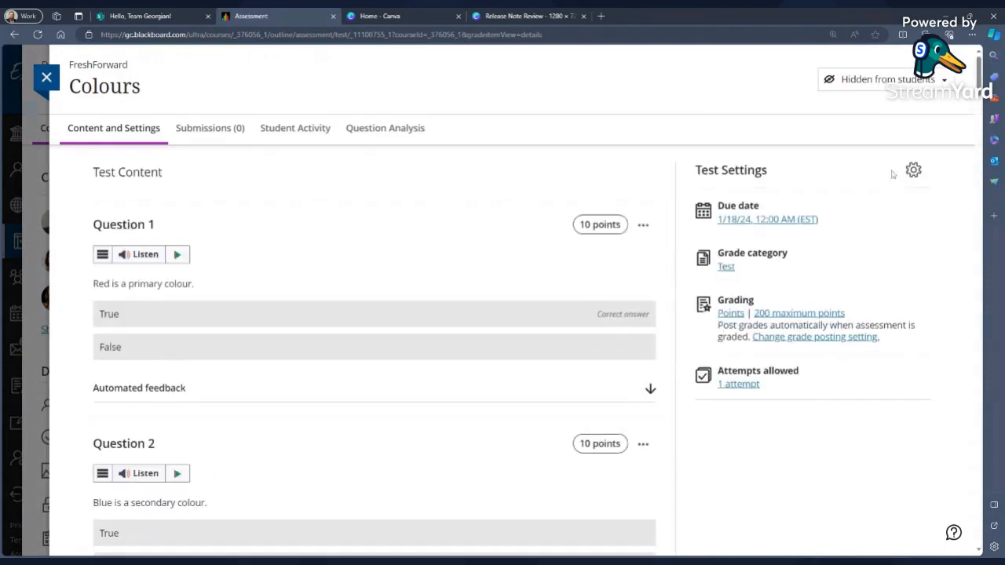
left_click(794, 220)
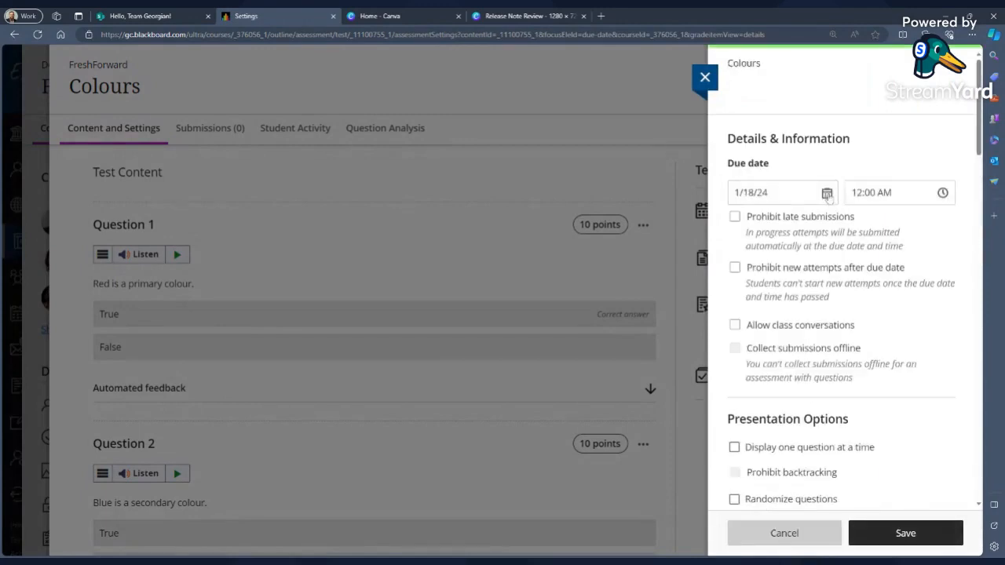
left_click(827, 194)
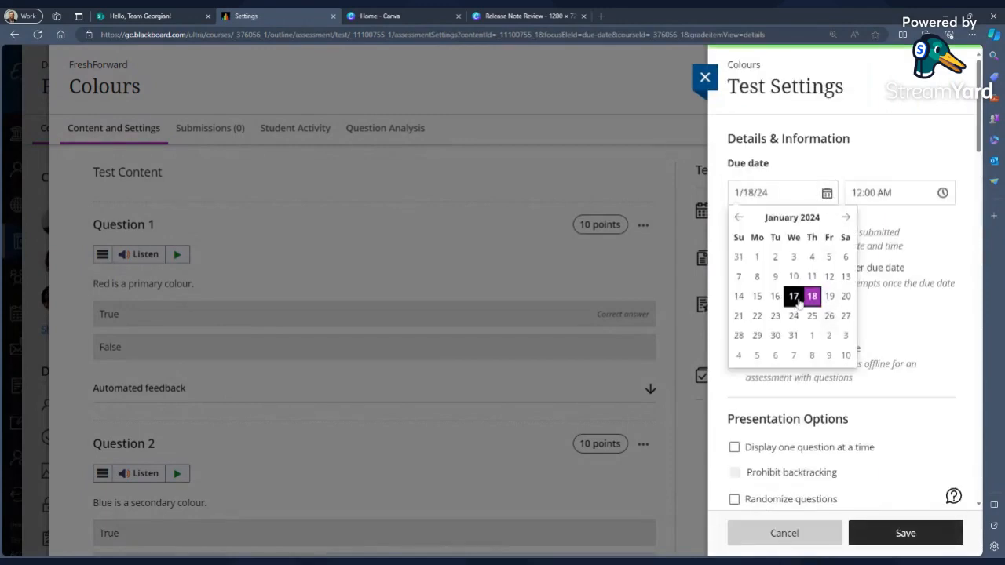
left_click(795, 297)
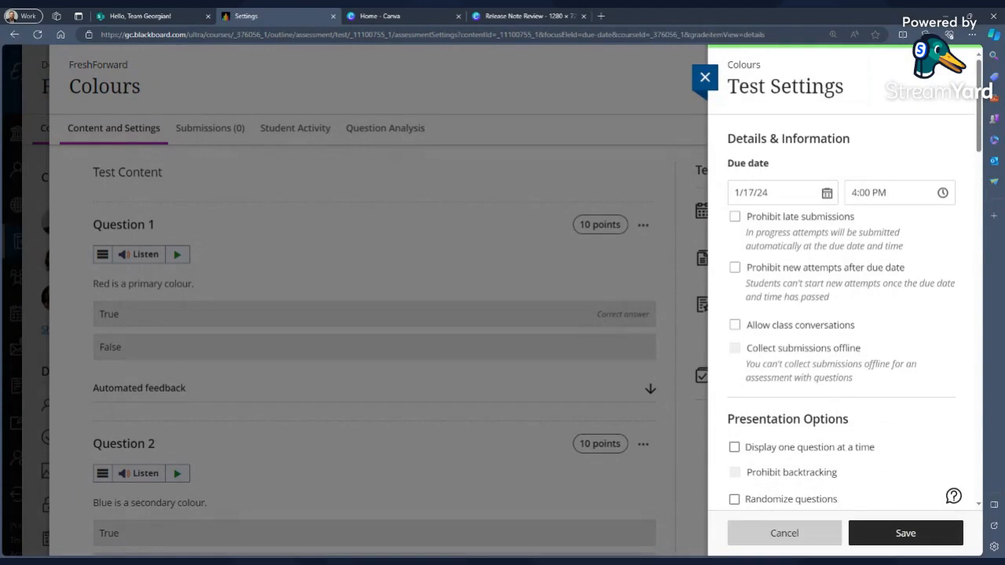
left_click(855, 192)
left_click_drag(855, 192, 870, 193)
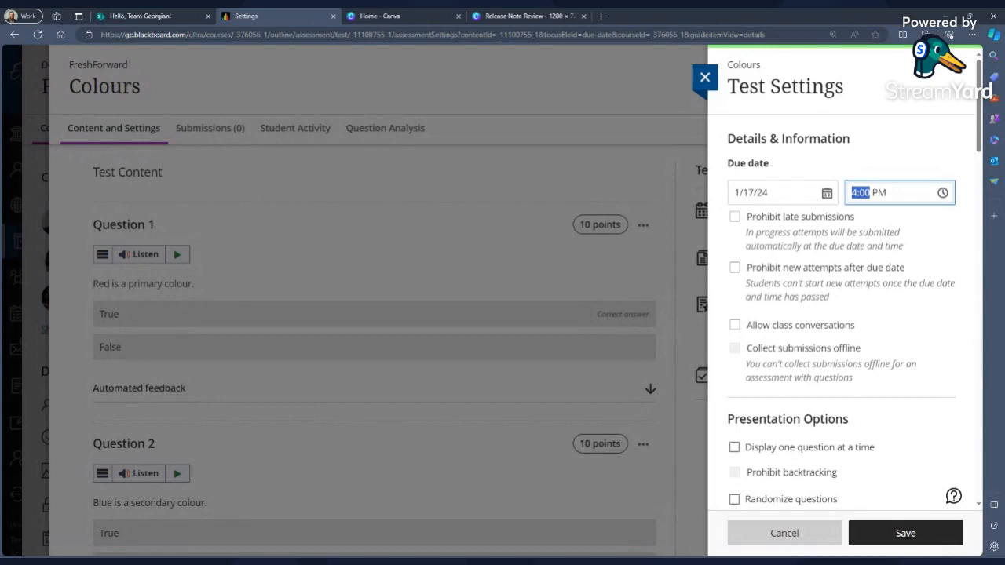
type("3")
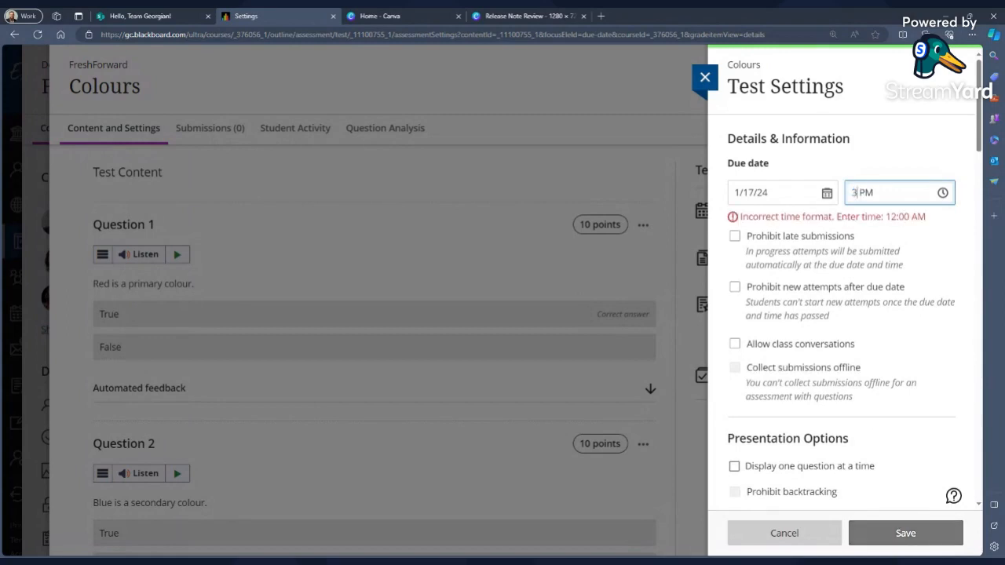
type(":47")
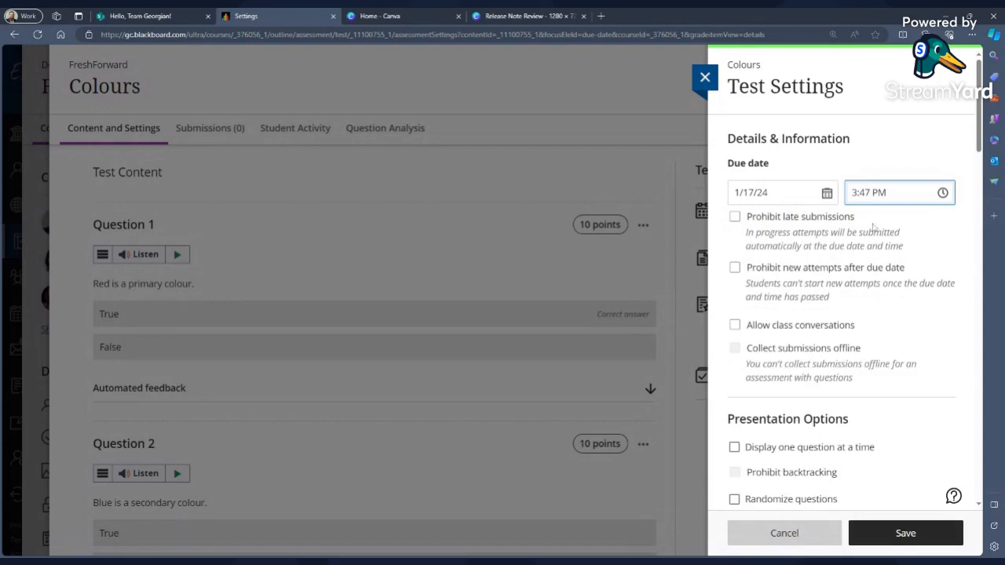
key("BackSpace")
type("5")
left_click(904, 157)
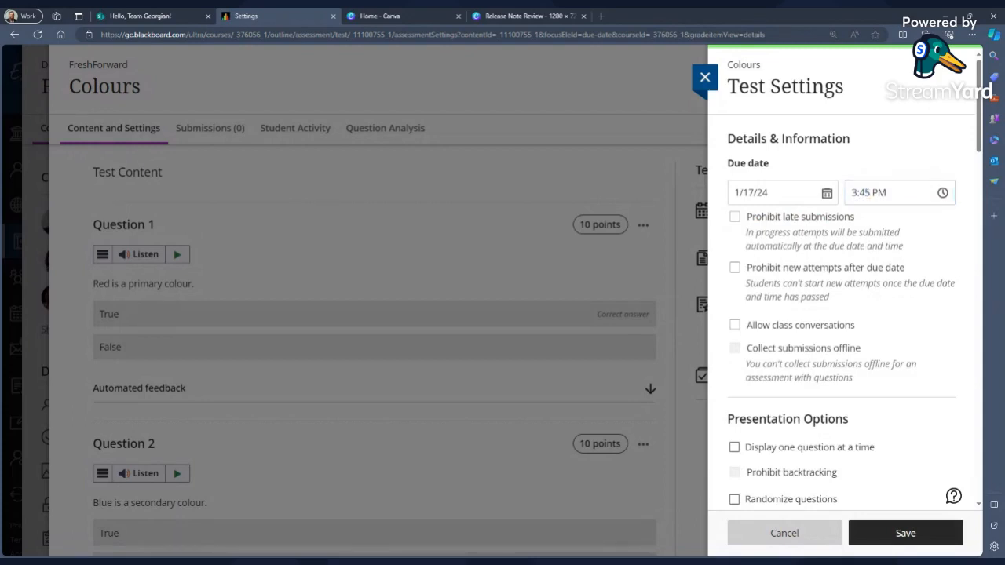
left_click(880, 535)
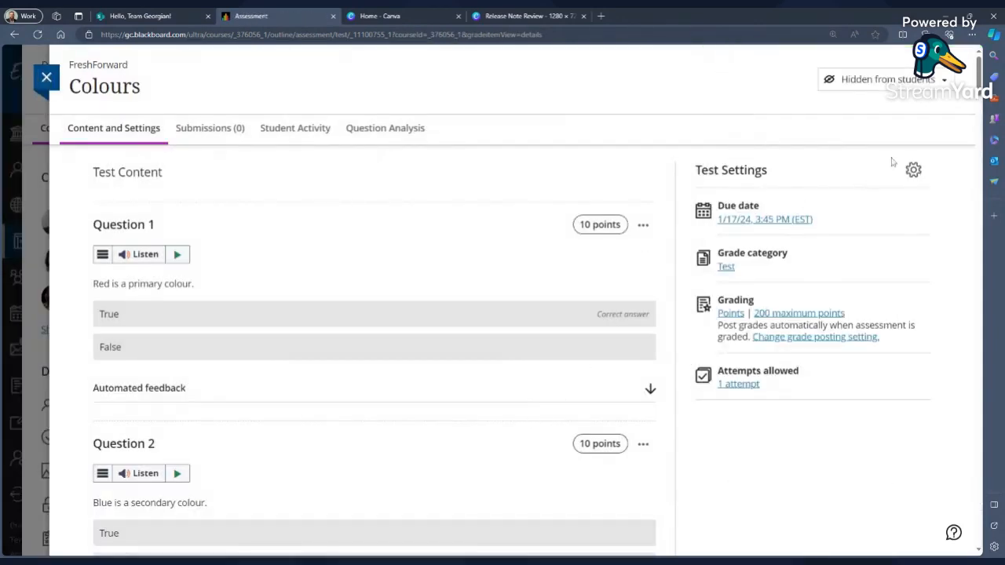
left_click(911, 81)
left_click(881, 145)
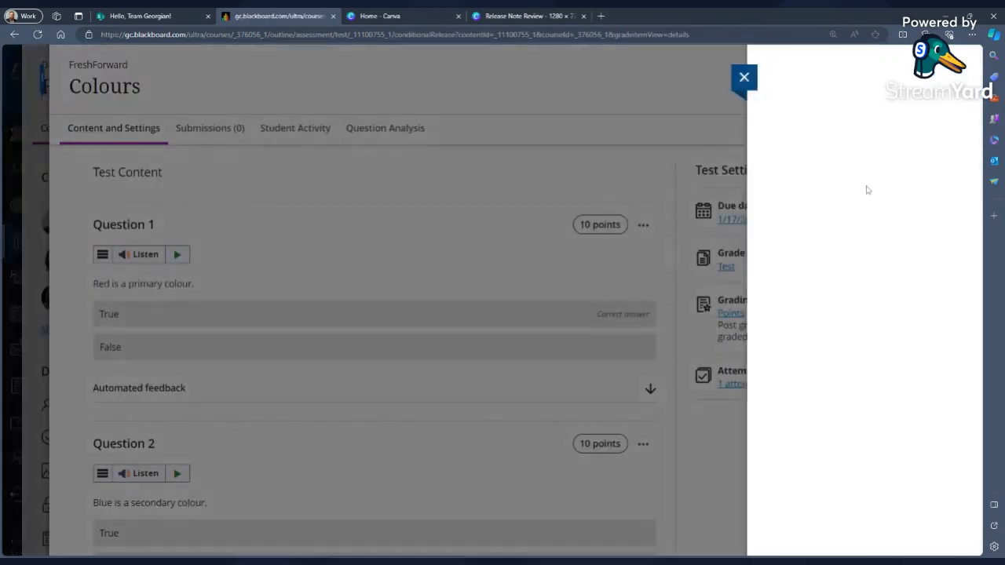
left_click(733, 380)
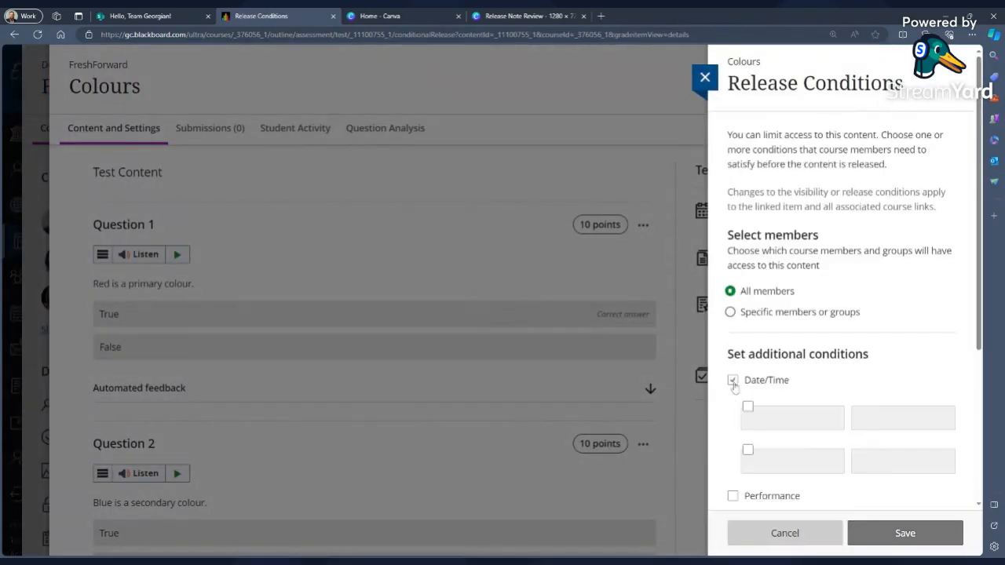
left_click(749, 400)
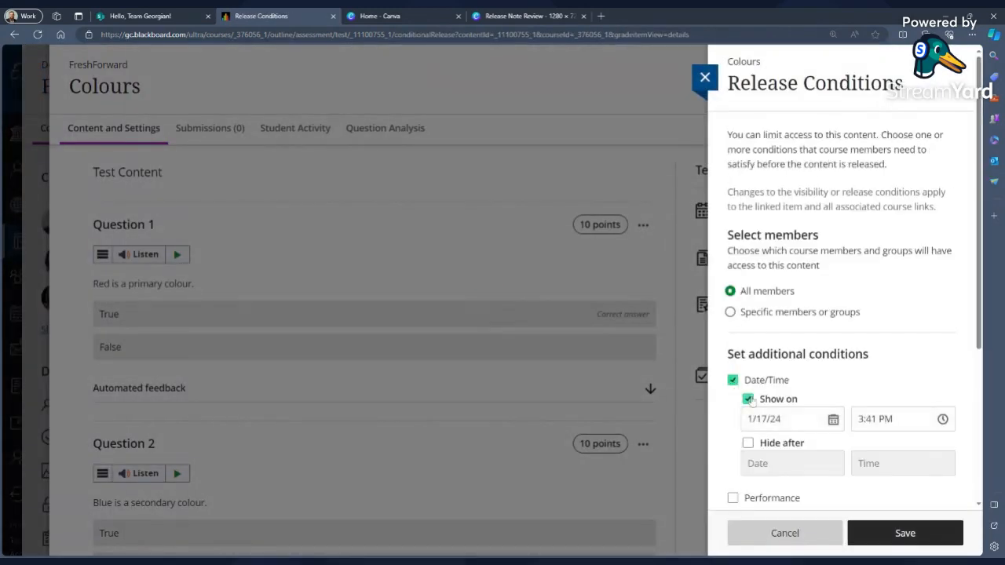
left_click(785, 533)
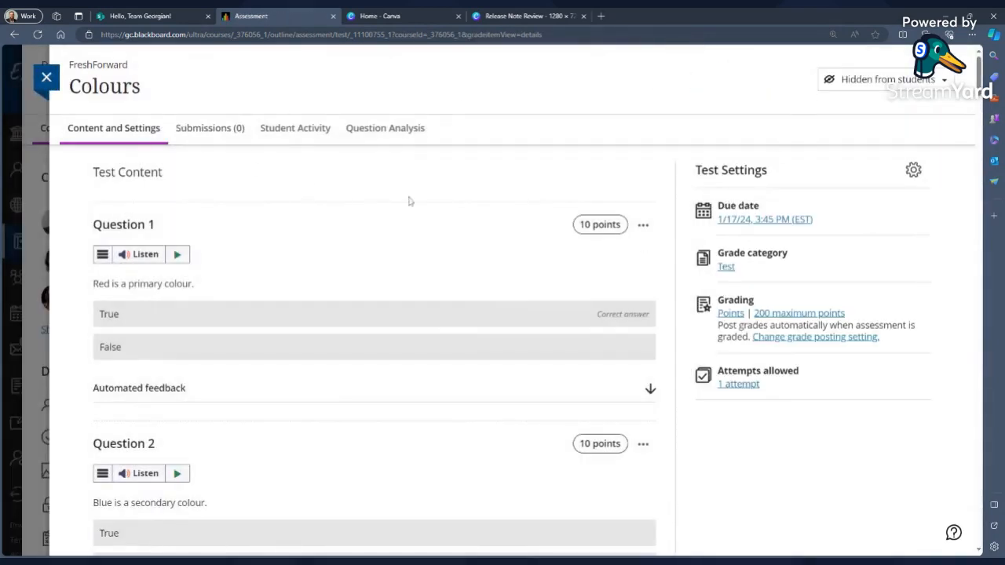
Open the Colours test's release conditions and enable a Date/Time condition showing it on 1/17/24 at 3:41 PM.
left_click(852, 81)
left_click(856, 146)
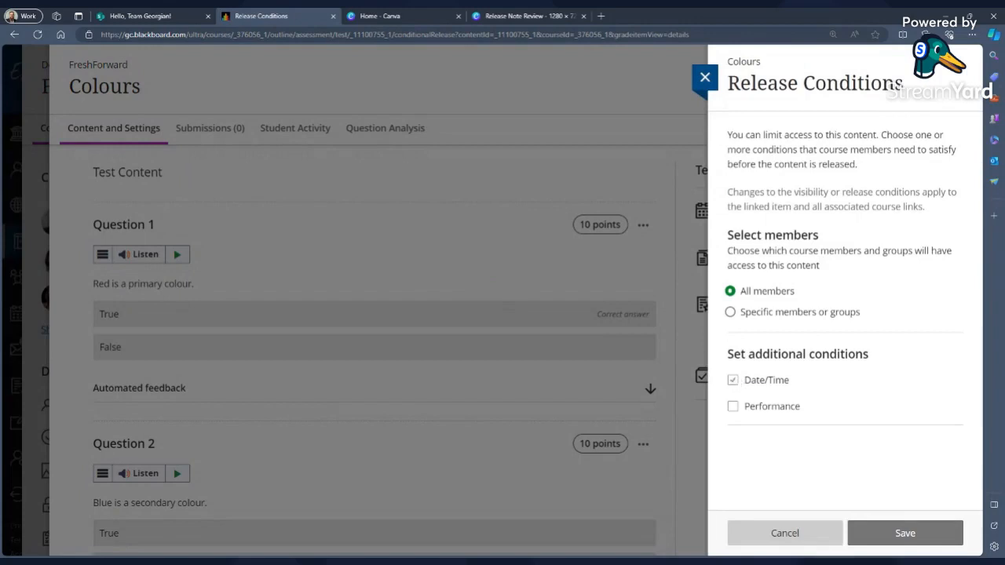
left_click(733, 380)
left_click(747, 399)
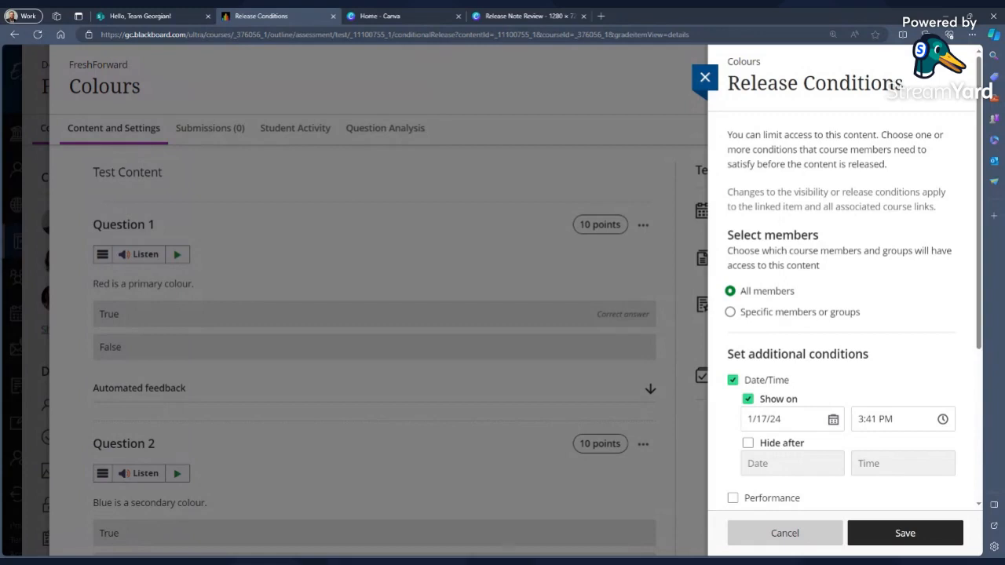
Add a Hide after condition of 1/17/24 at 3:46 PM and save the Colours release conditions.
scroll(817, 424, "down", 1)
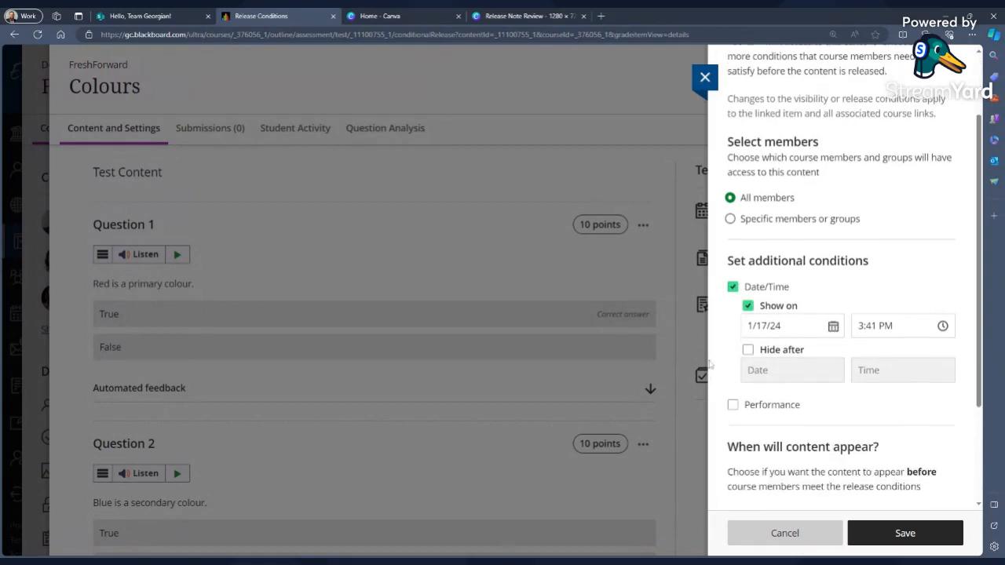
left_click(748, 350)
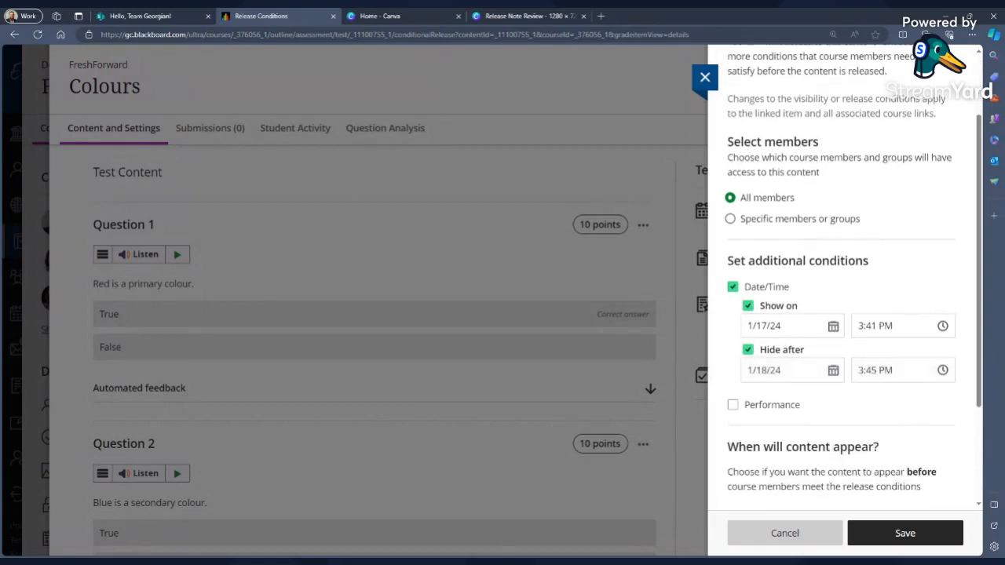
left_click(833, 370)
left_click(806, 475)
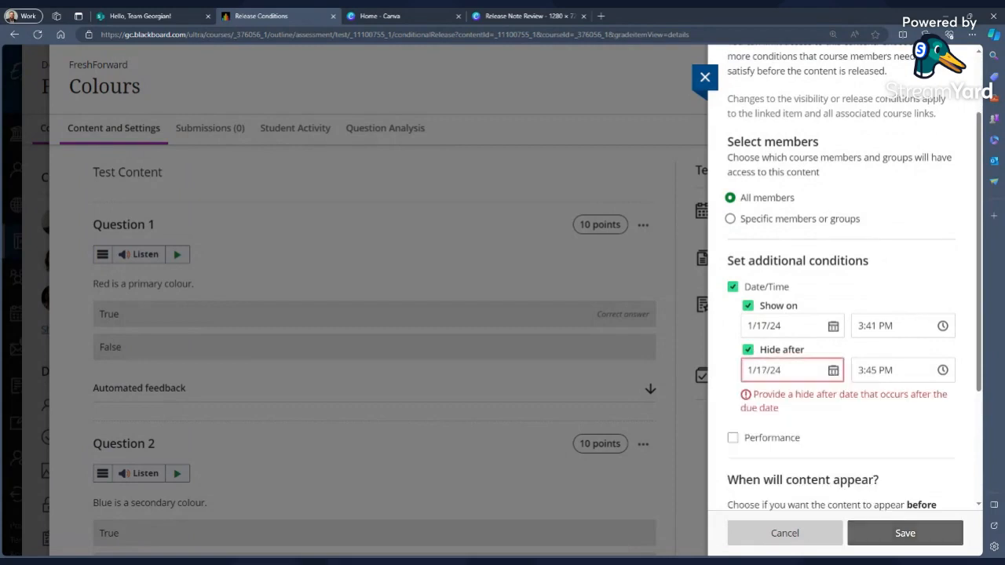
left_click_drag(878, 371, 871, 370)
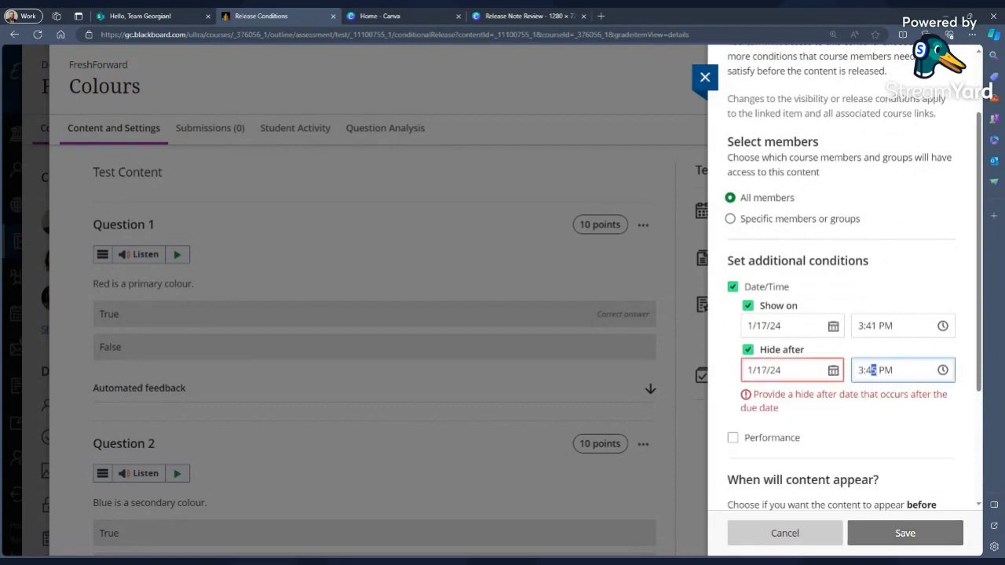
left_click(817, 412)
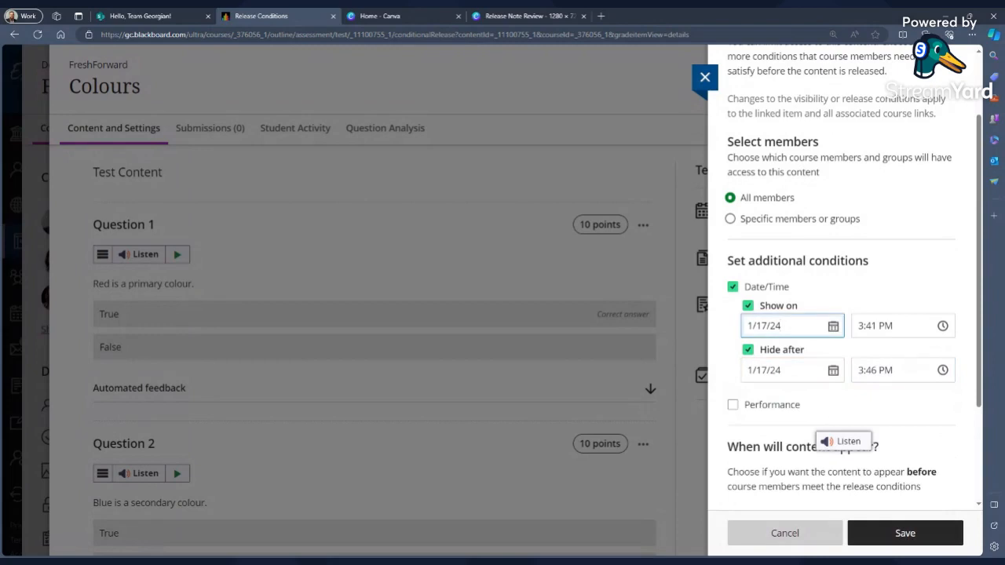
left_click(879, 299)
scroll(880, 298, "down", 1)
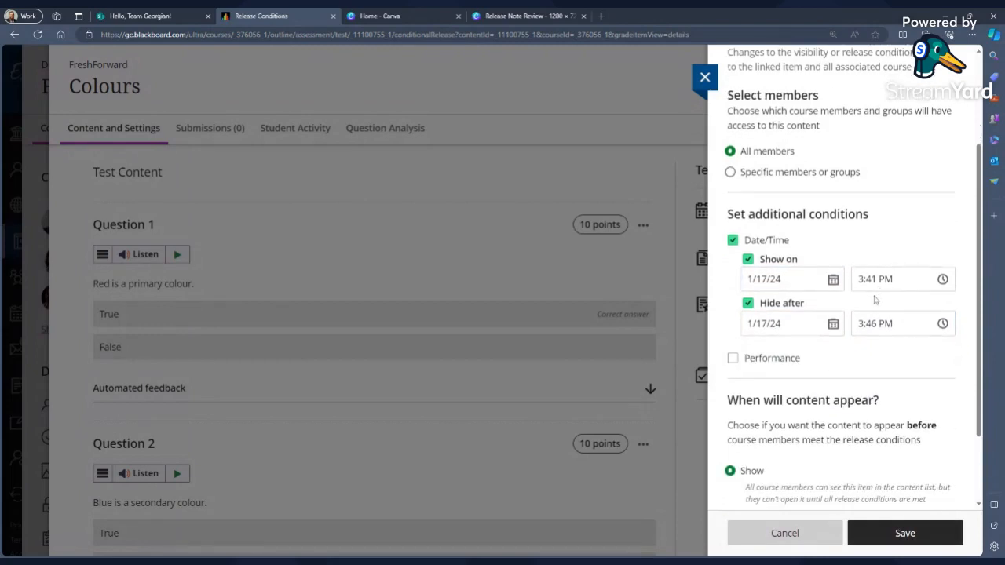
scroll(835, 416, "down", 1)
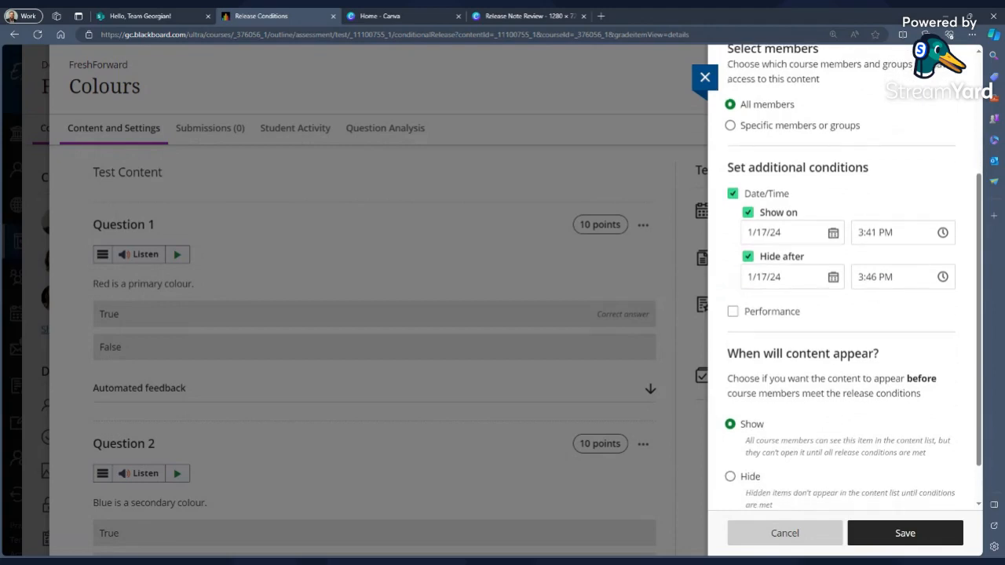
scroll(851, 394, "down", 1)
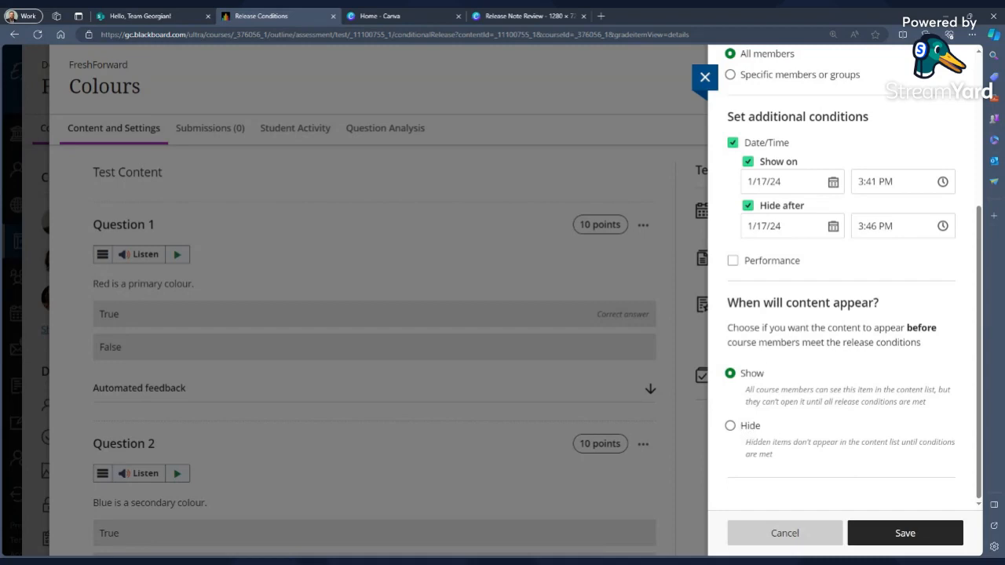
left_click(886, 540)
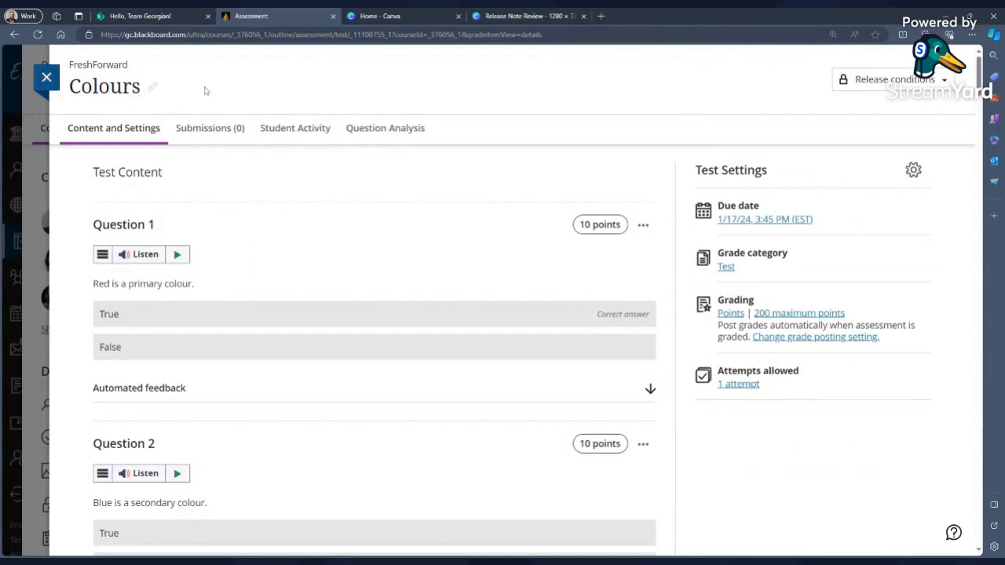
Open the Numbers test and make it visible to students, removing its release conditions.
left_click(46, 78)
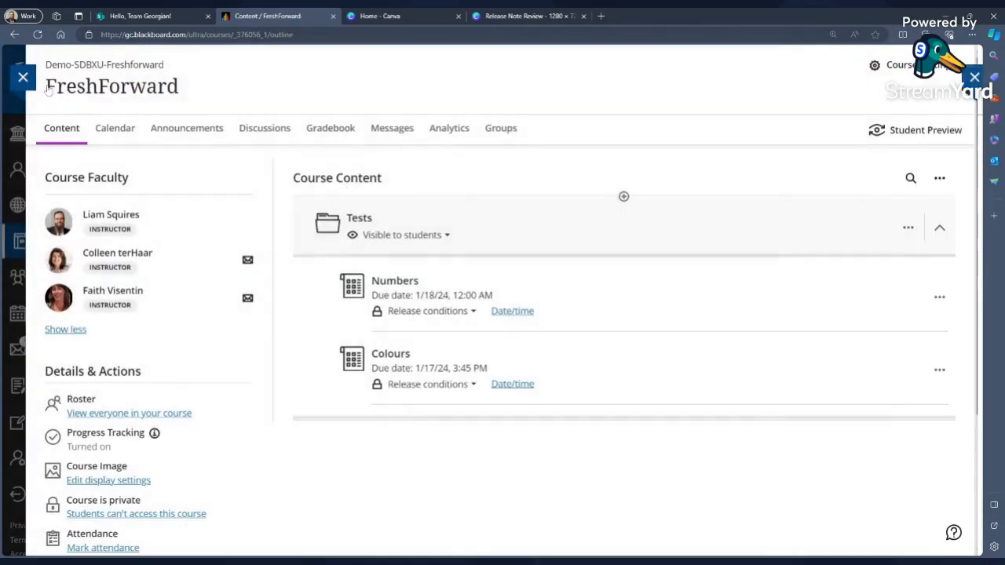
left_click(453, 315)
left_click(891, 80)
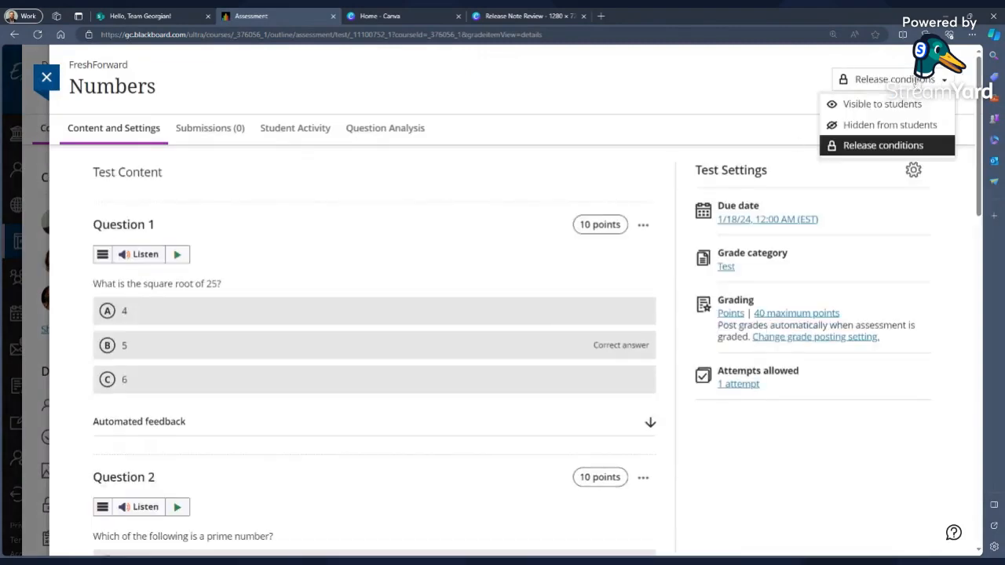
left_click(870, 103)
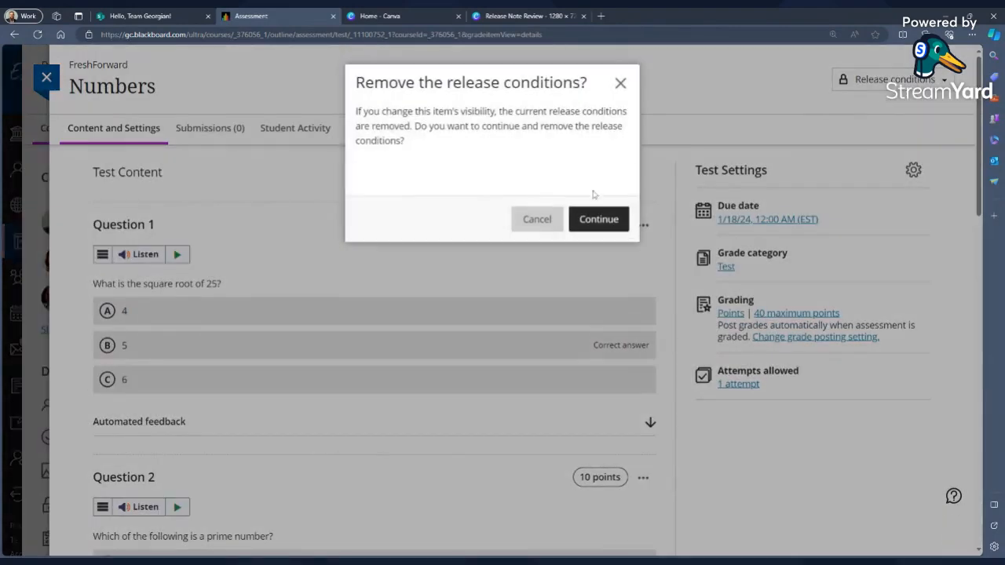
left_click(597, 222)
left_click(47, 78)
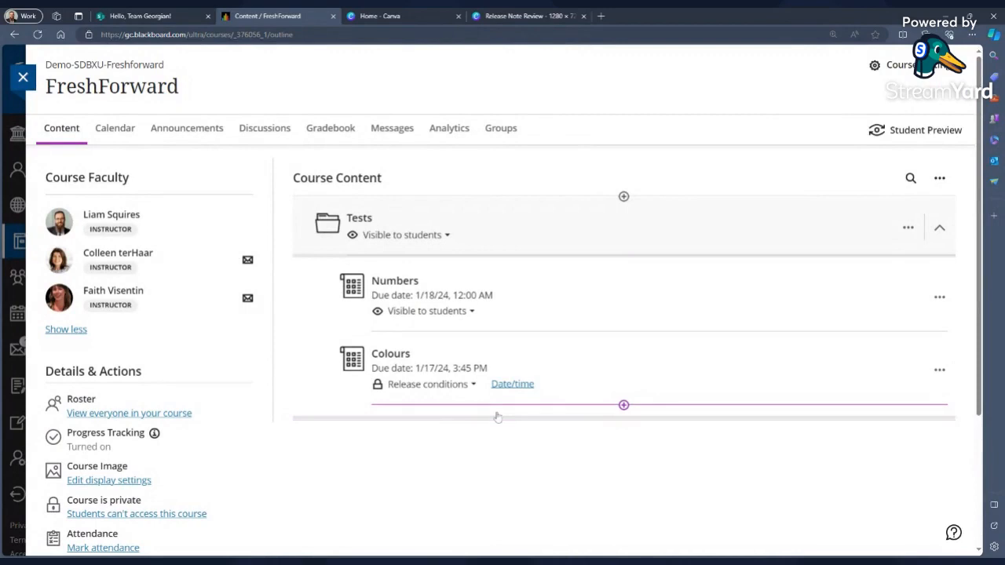
Start Student Preview, expand the Tests folder and begin an attempt on the Colours test.
left_click(930, 132)
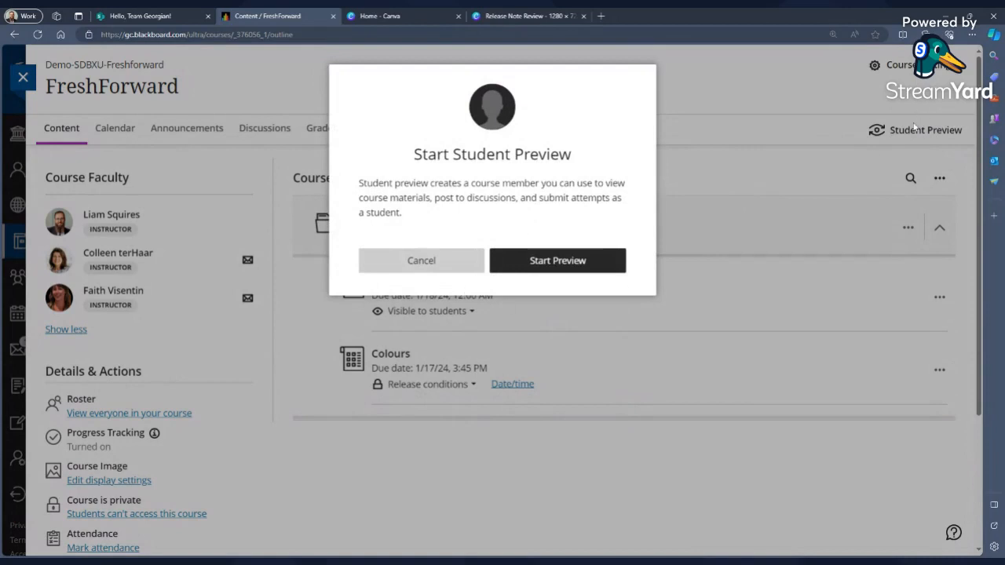
left_click(606, 259)
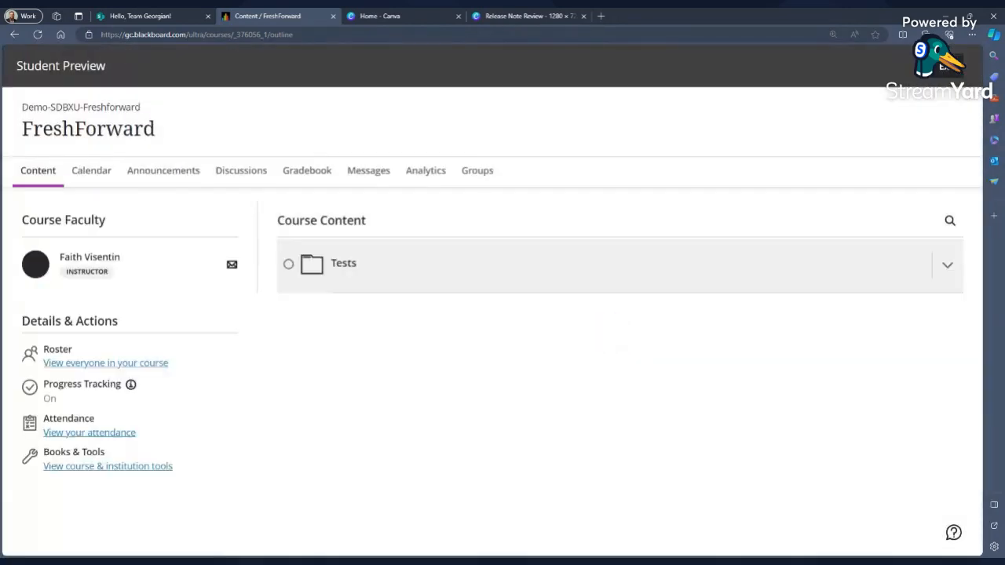
left_click(480, 259)
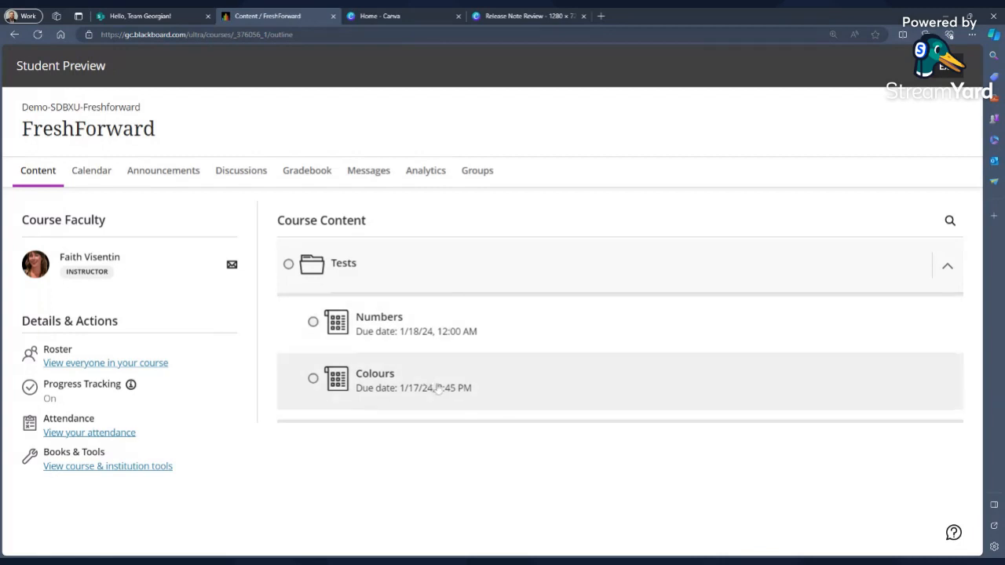
left_click(385, 380)
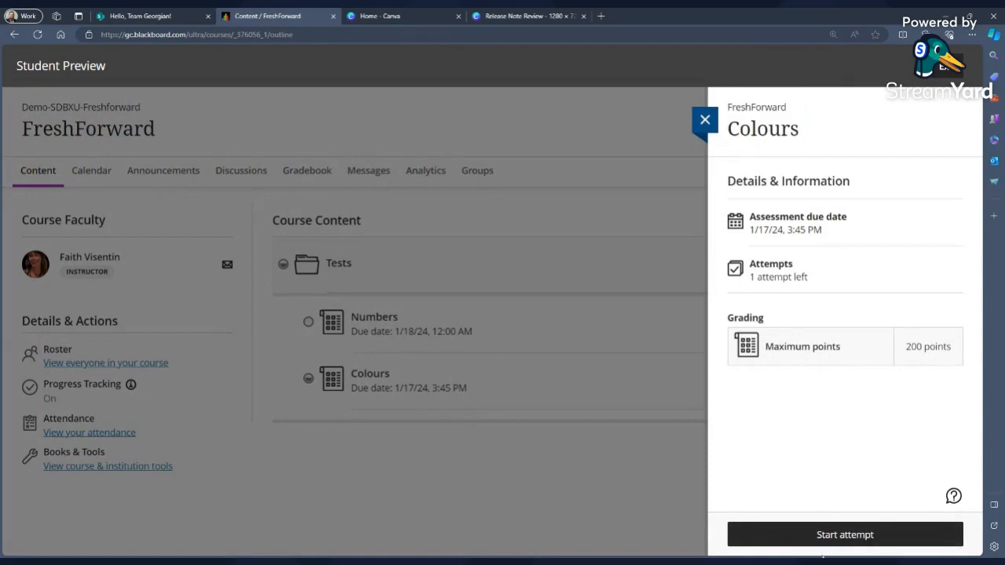
left_click(843, 540)
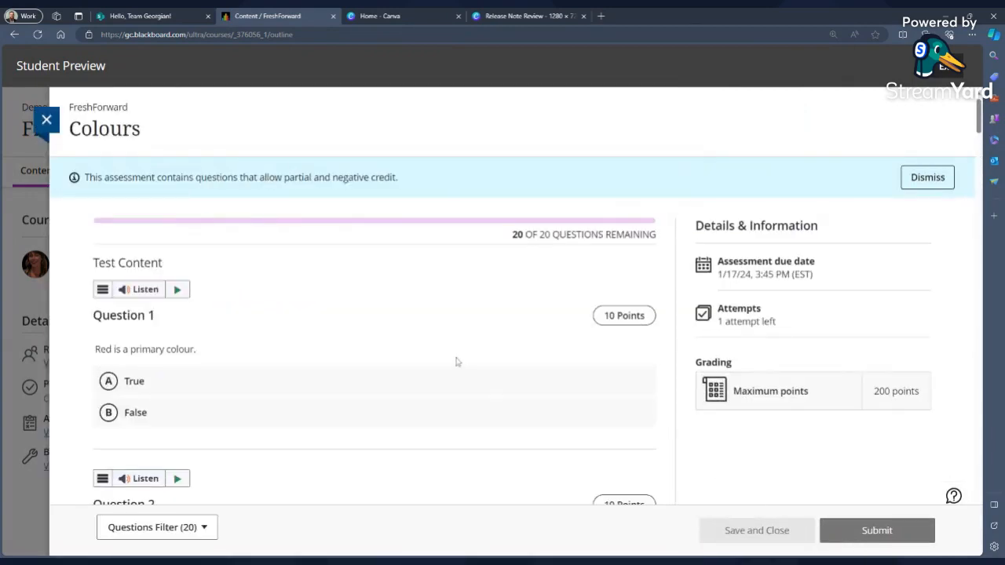
Answer questions 1 through 14 of the Colours test as the preview student.
scroll(291, 346, "down", 1)
left_click(292, 295)
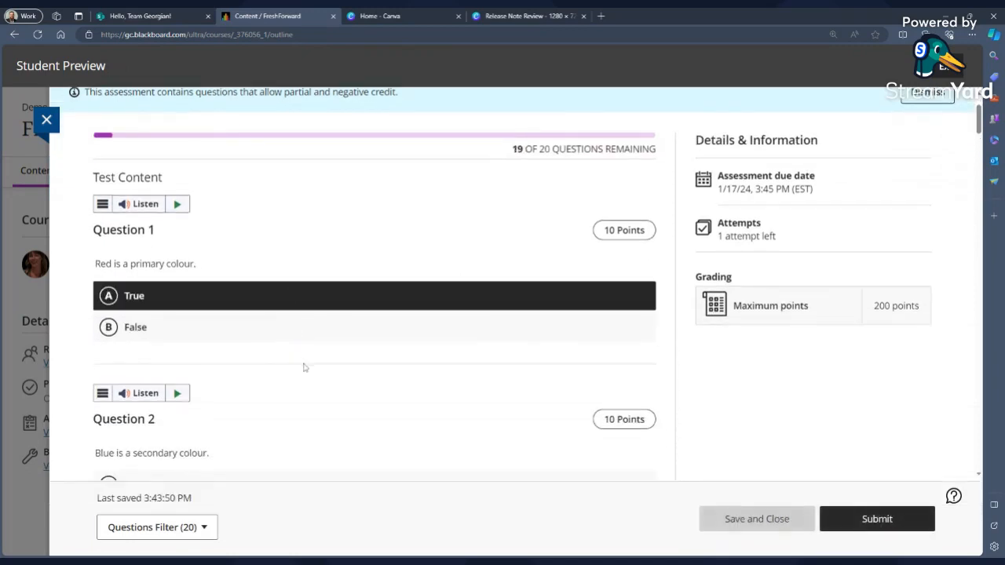
scroll(303, 364, "down", 3)
left_click(327, 291)
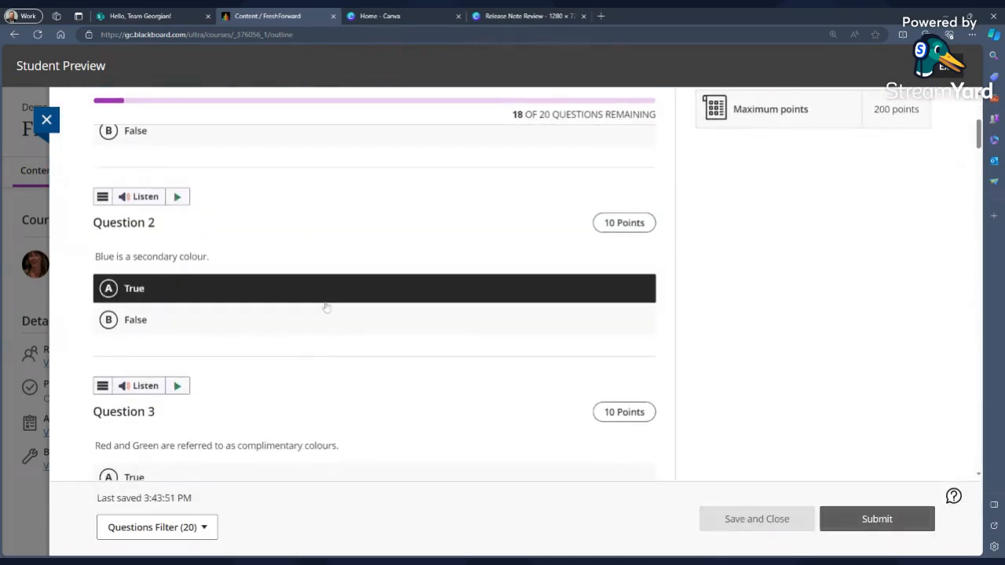
left_click(325, 318)
scroll(398, 387, "down", 1)
scroll(399, 386, "down", 2)
left_click(398, 287)
scroll(386, 334, "down", 2)
left_click(398, 322)
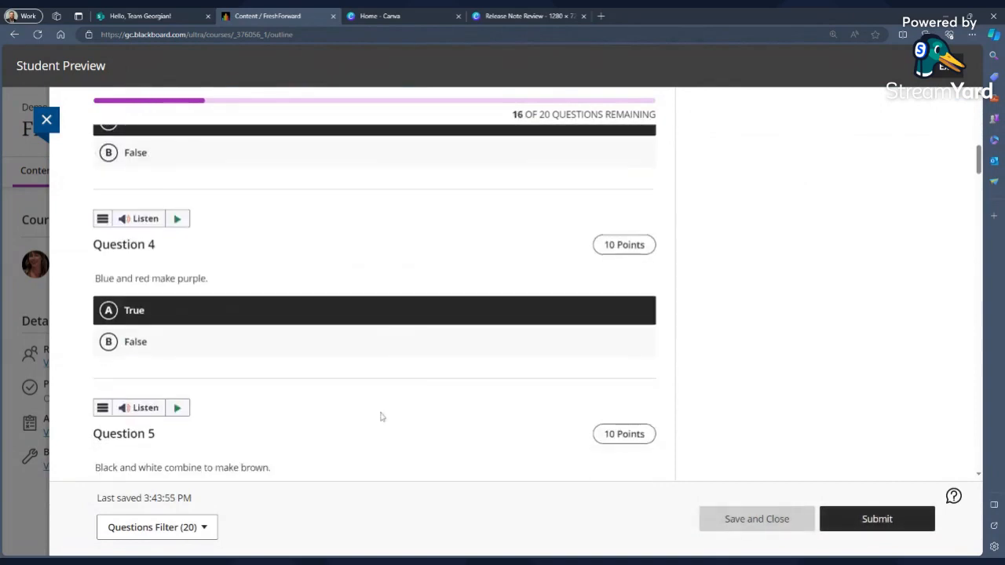
scroll(383, 408, "down", 2)
left_click(386, 392)
scroll(382, 426, "down", 3)
scroll(401, 393, "down", 2)
left_click(413, 369)
scroll(395, 424, "down", 7)
left_click(419, 330)
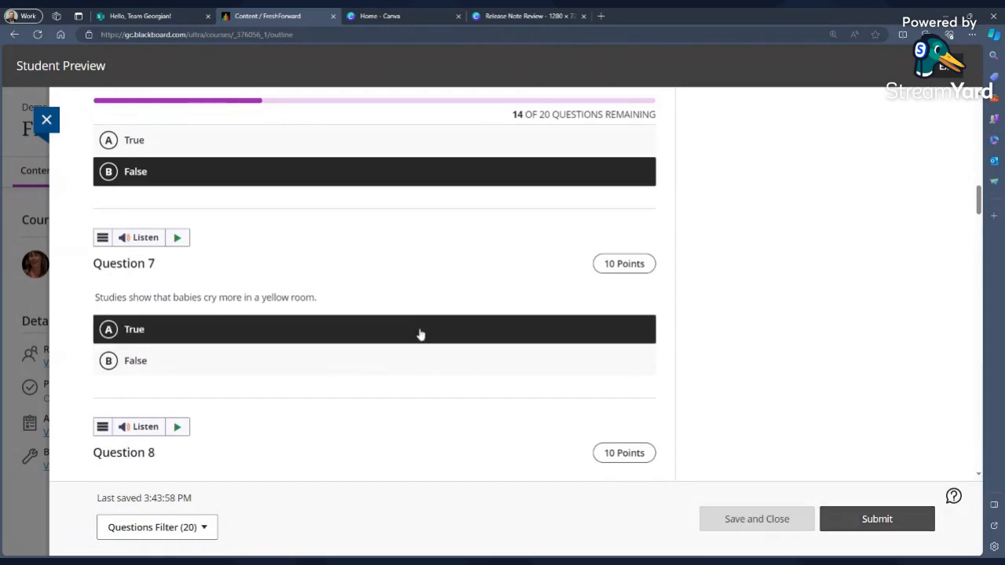
scroll(400, 396, "down", 2)
left_click(398, 367)
scroll(393, 393, "down", 2)
left_click(391, 398)
scroll(396, 405, "down", 2)
left_click(396, 424)
scroll(396, 425, "down", 3)
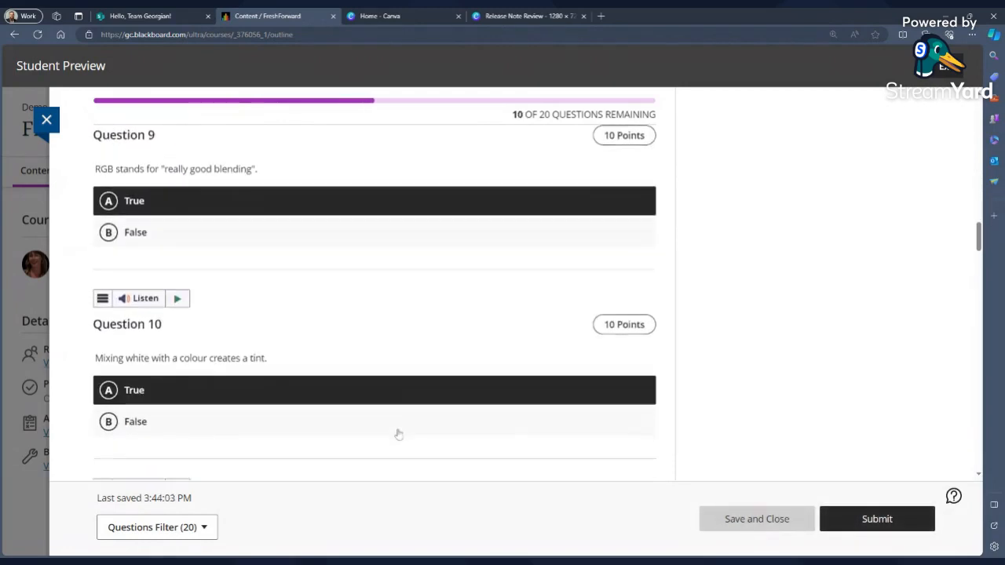
left_click(398, 424)
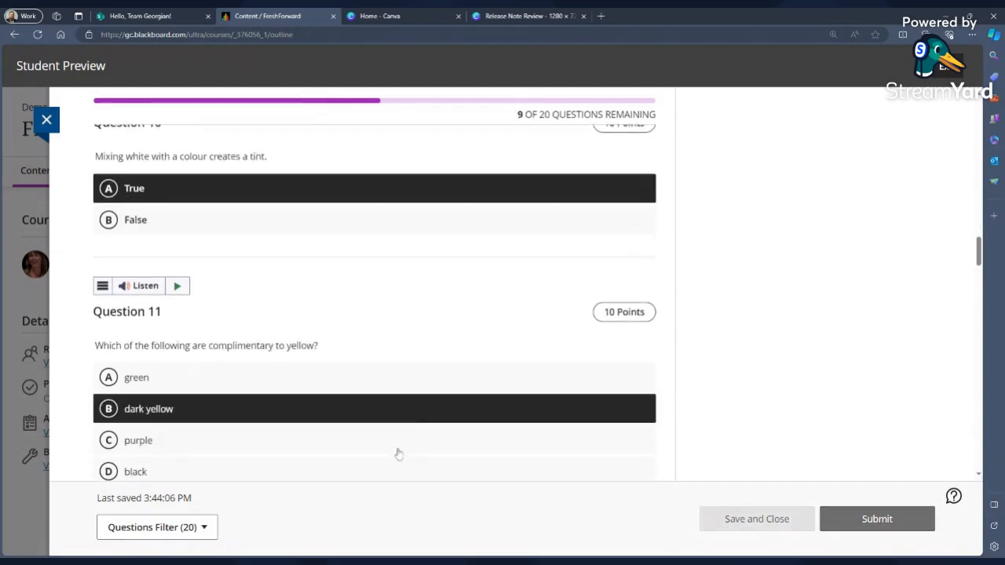
scroll(398, 440, "down", 3)
left_click(404, 440)
scroll(406, 449, "down", 1)
scroll(408, 443, "down", 2)
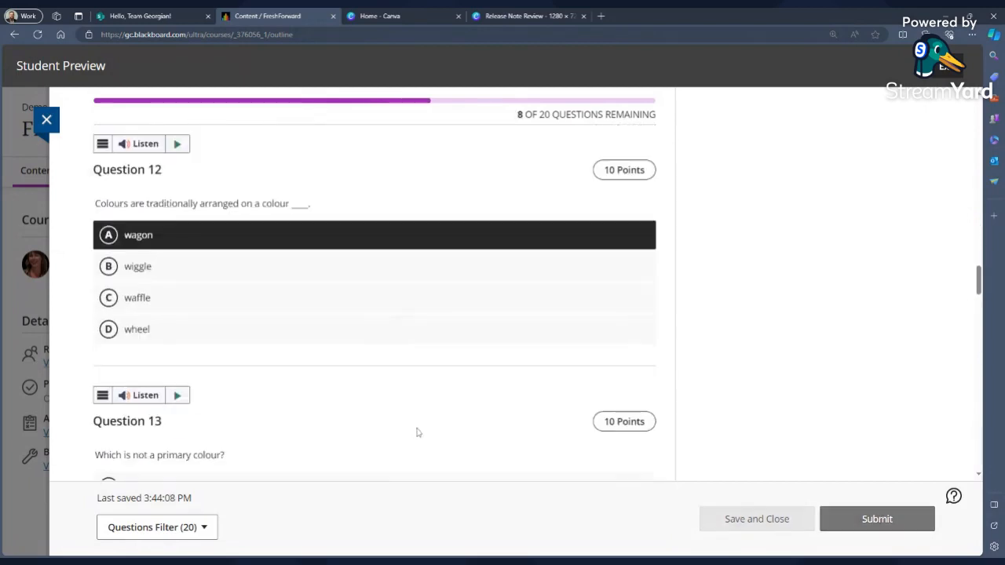
scroll(412, 441, "down", 1)
left_click(398, 447)
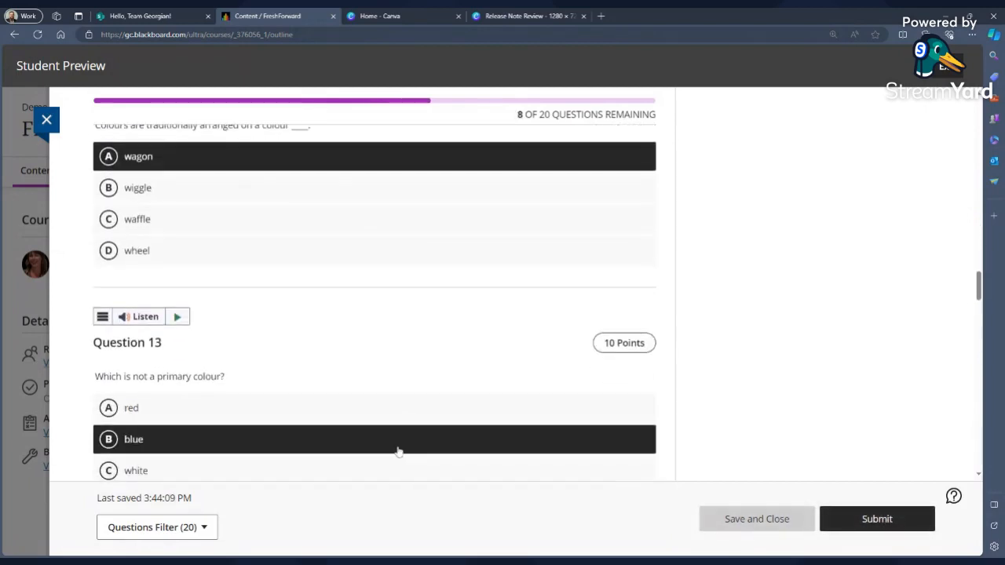
scroll(561, 438, "down", 3)
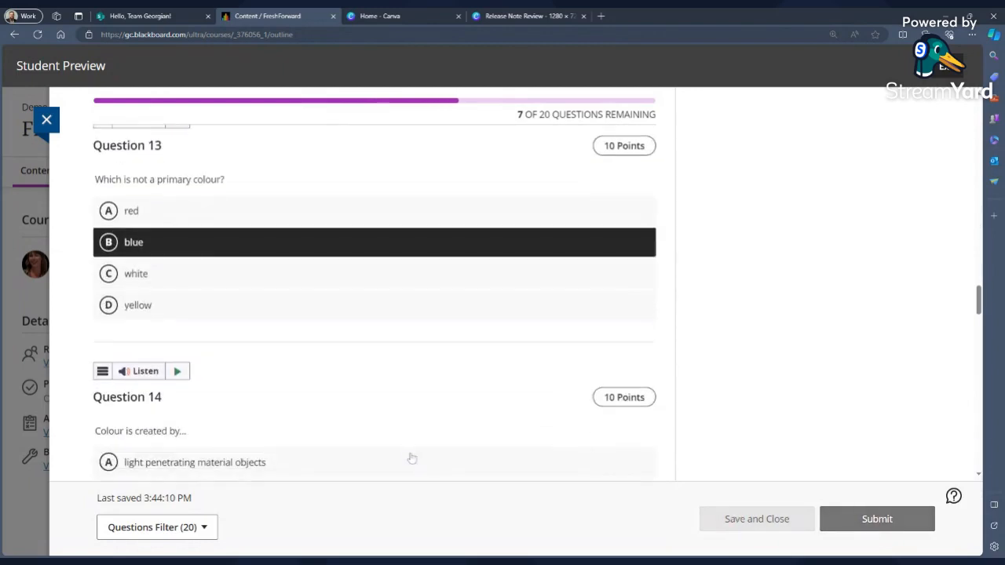
scroll(397, 447, "down", 2)
left_click(433, 348)
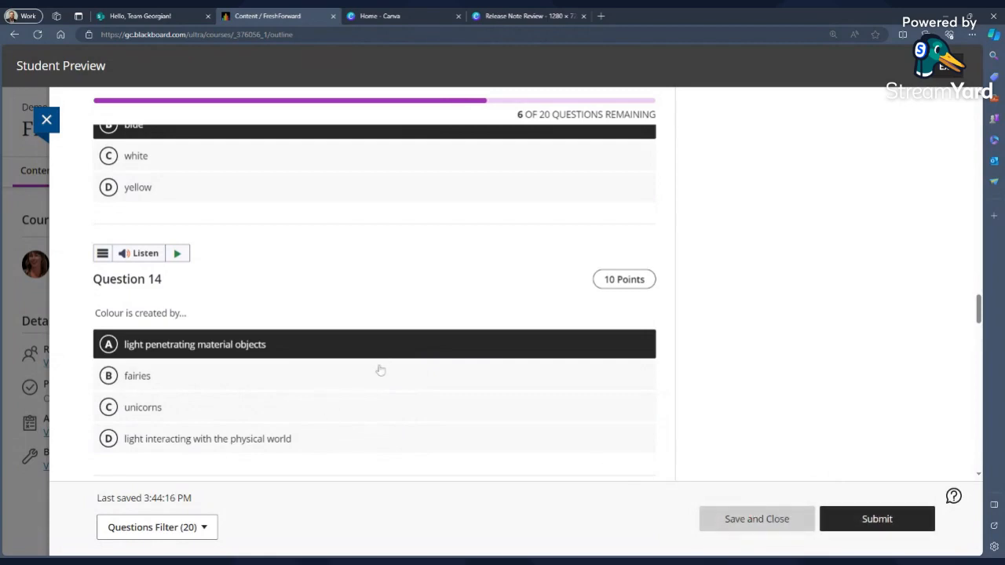
scroll(463, 330, "down", 3)
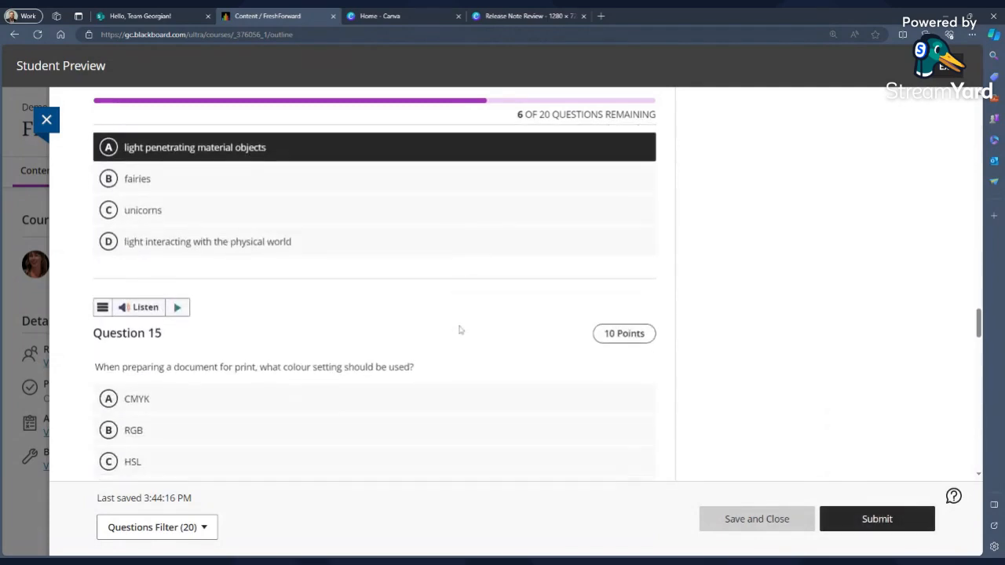
scroll(462, 334, "up", 3)
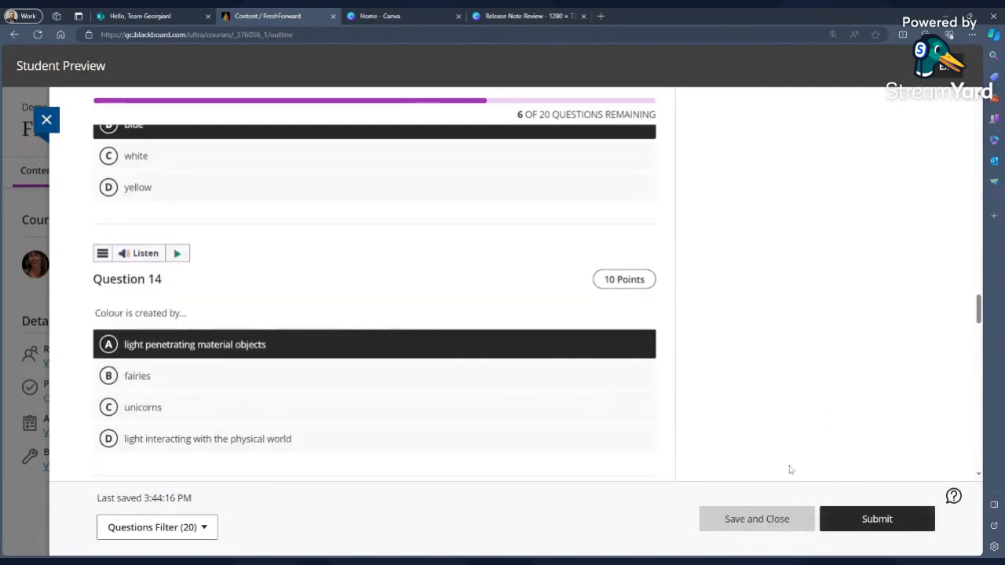
Submit the Colours test attempt.
left_click(874, 524)
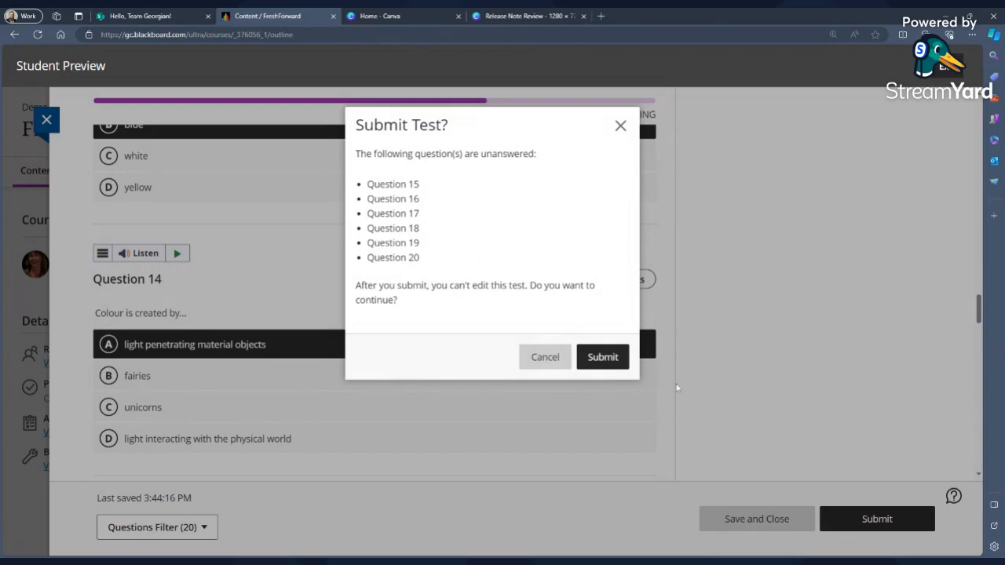
left_click(603, 357)
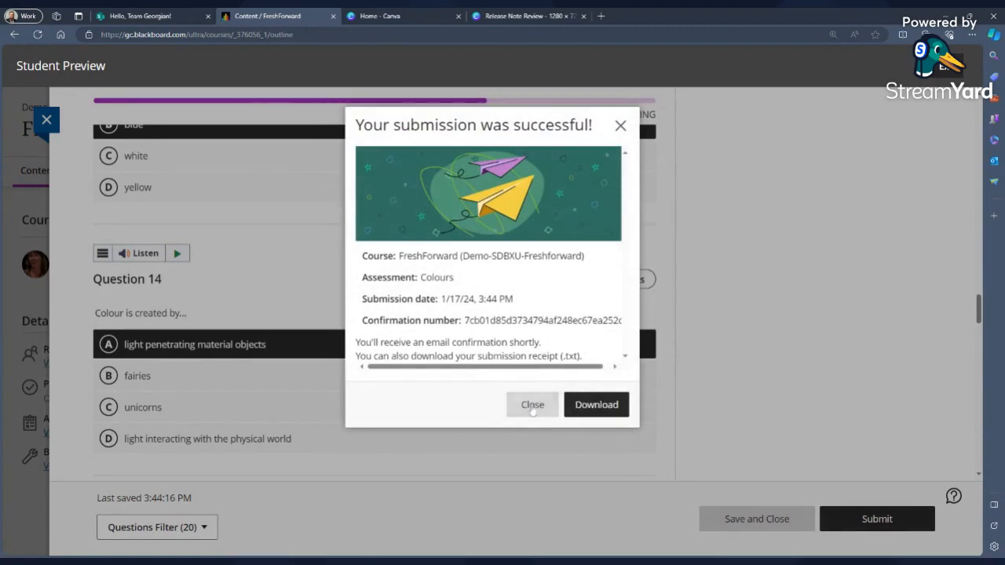
left_click(532, 407)
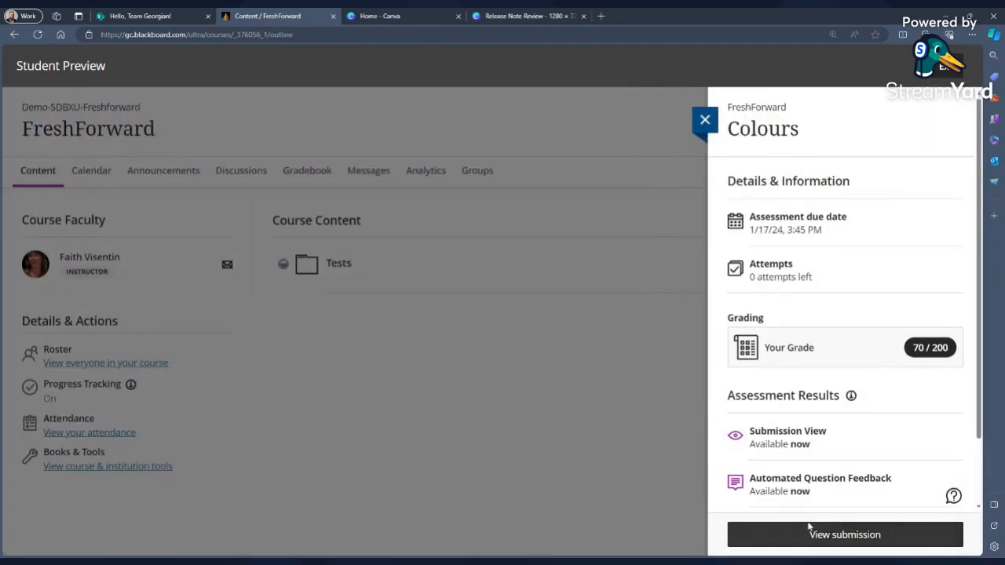
Close the Colours details panel, expand the Tests folder and start an attempt on the Numbers test.
left_click(707, 120)
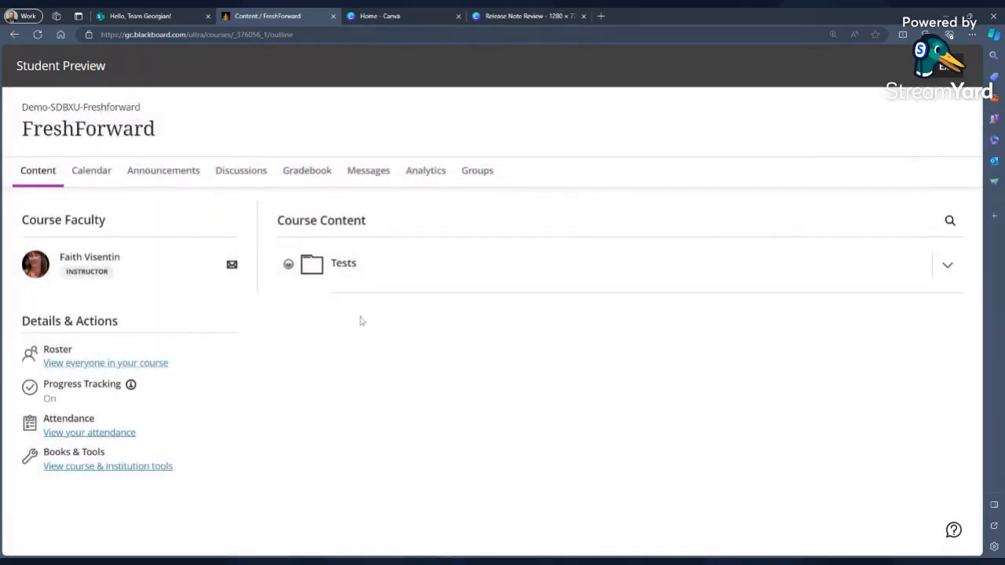
left_click(434, 261)
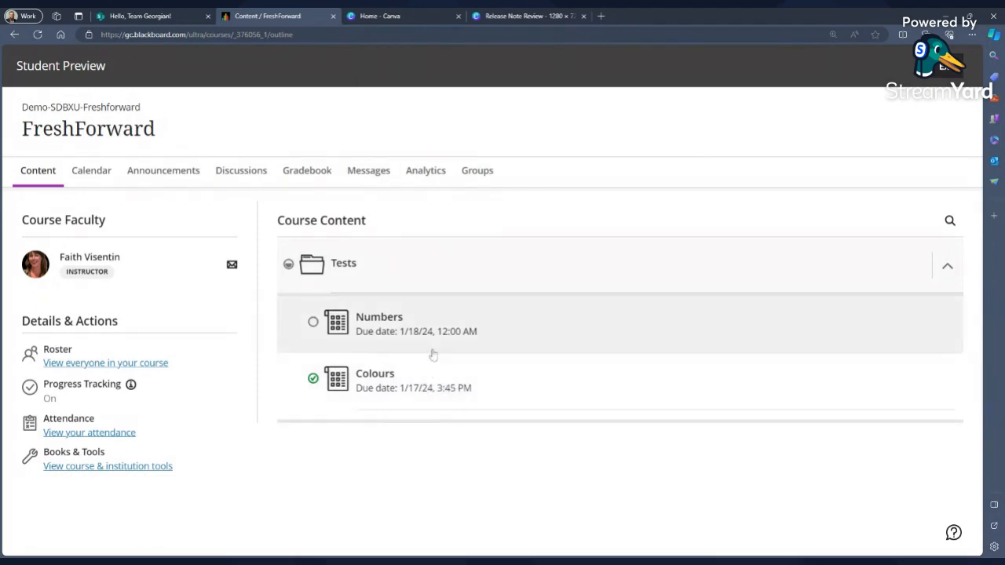
left_click(379, 320)
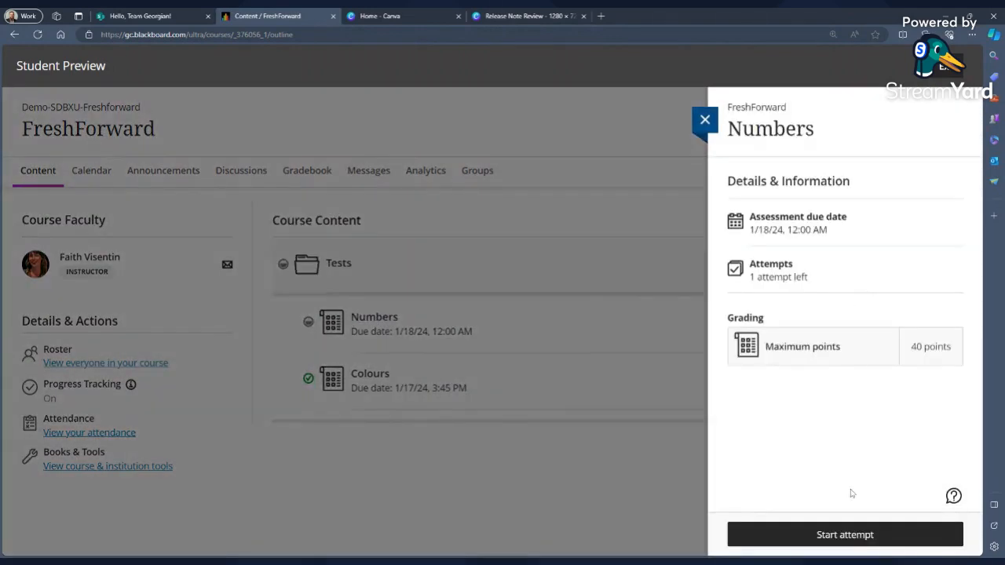
left_click(846, 541)
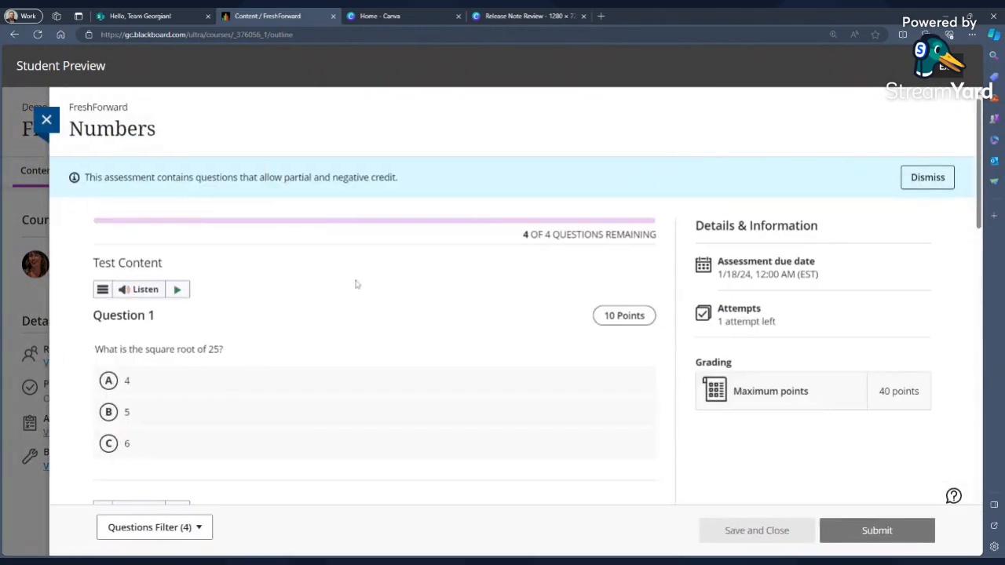
Answer questions 1 to 3 of the Numbers test, choosing 5, choosing 3 and filling the blank with 4.
left_click(298, 405)
scroll(303, 400, "down", 1)
scroll(315, 401, "down", 1)
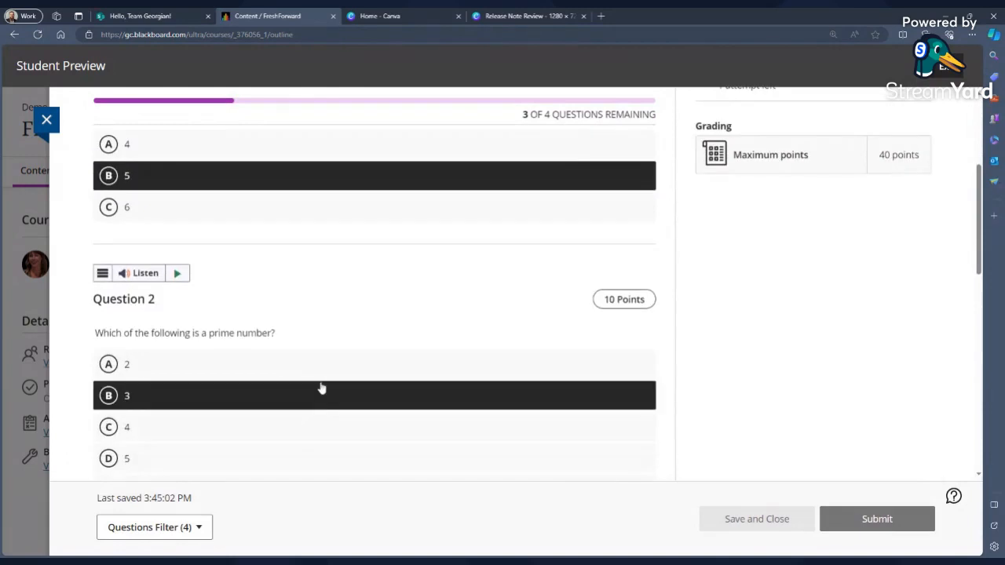
left_click(321, 391)
scroll(329, 400, "down", 6)
left_click(393, 258)
type("4")
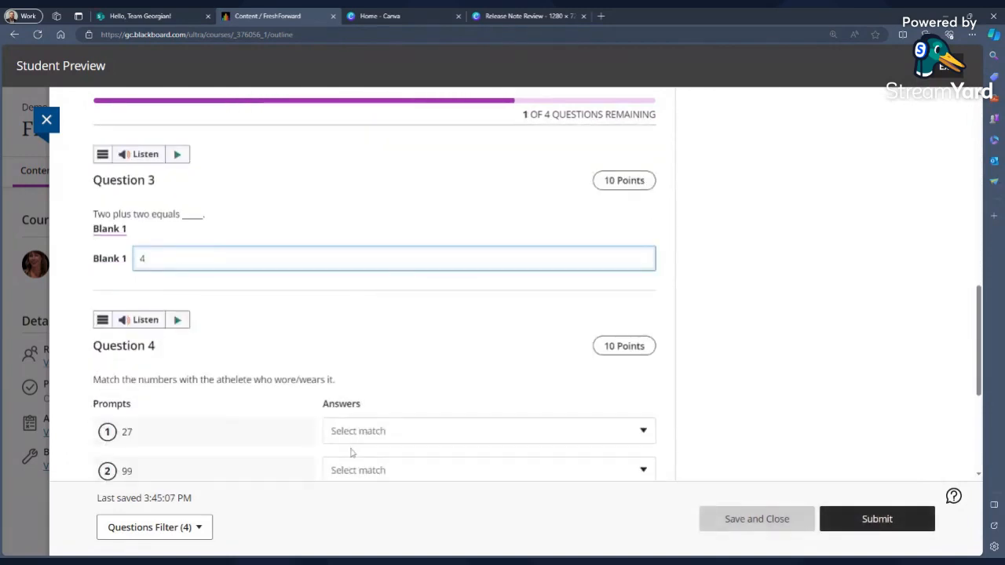
Submit the Numbers test attempt with question 4 left unanswered.
scroll(373, 431, "down", 3)
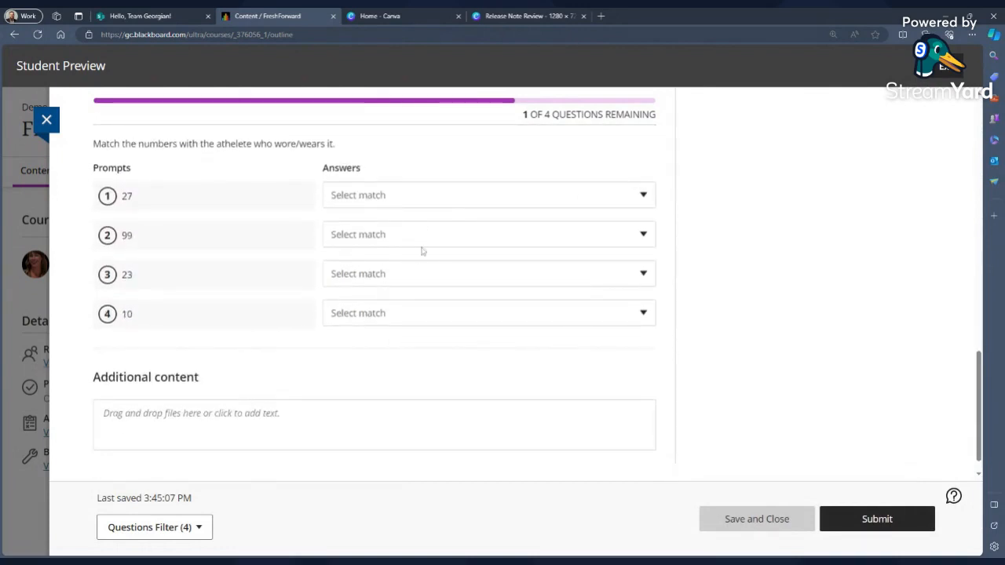
left_click(853, 520)
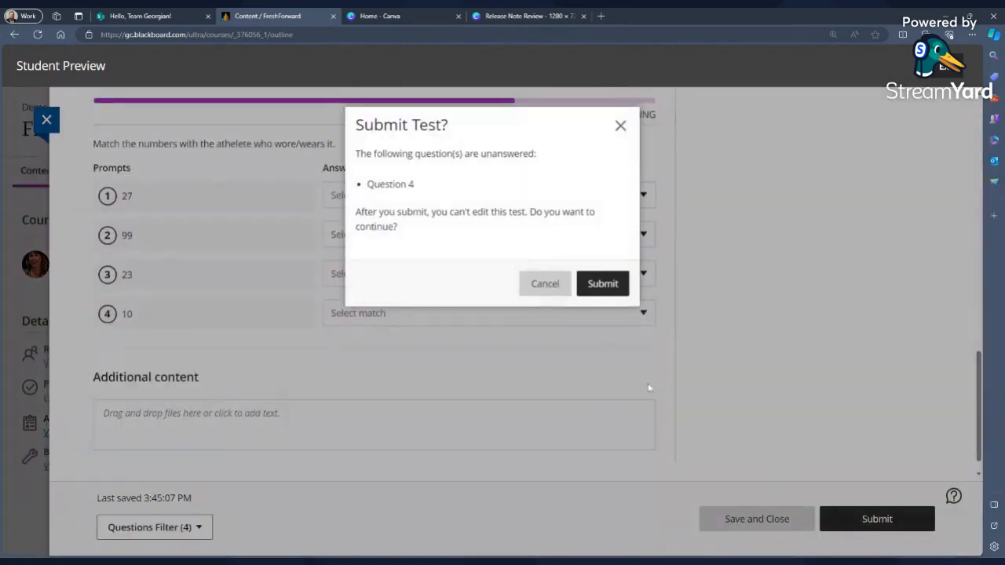
left_click(598, 280)
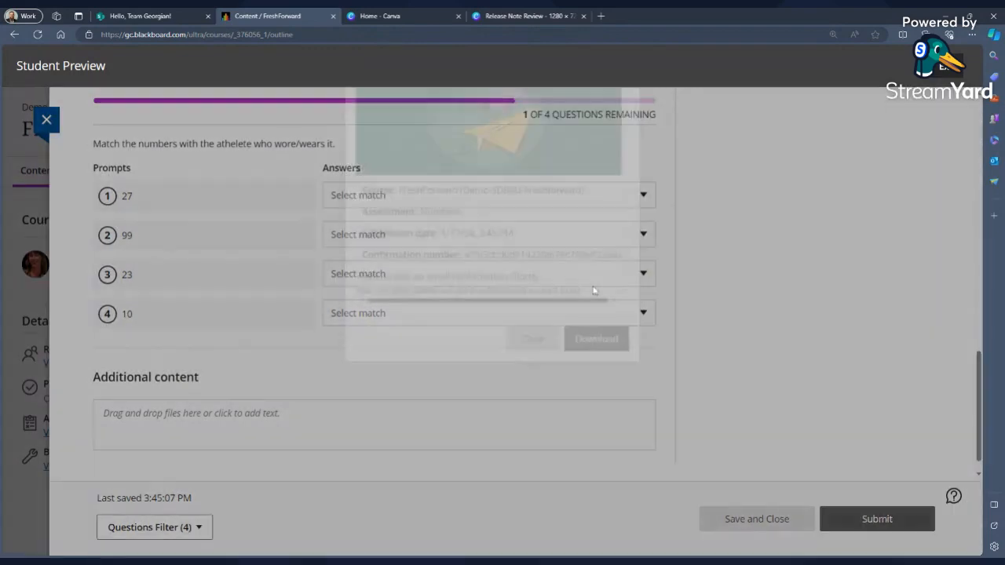
Close the submission receipt and the Numbers details panel, and expand the Tests folder to review both tests.
left_click(534, 407)
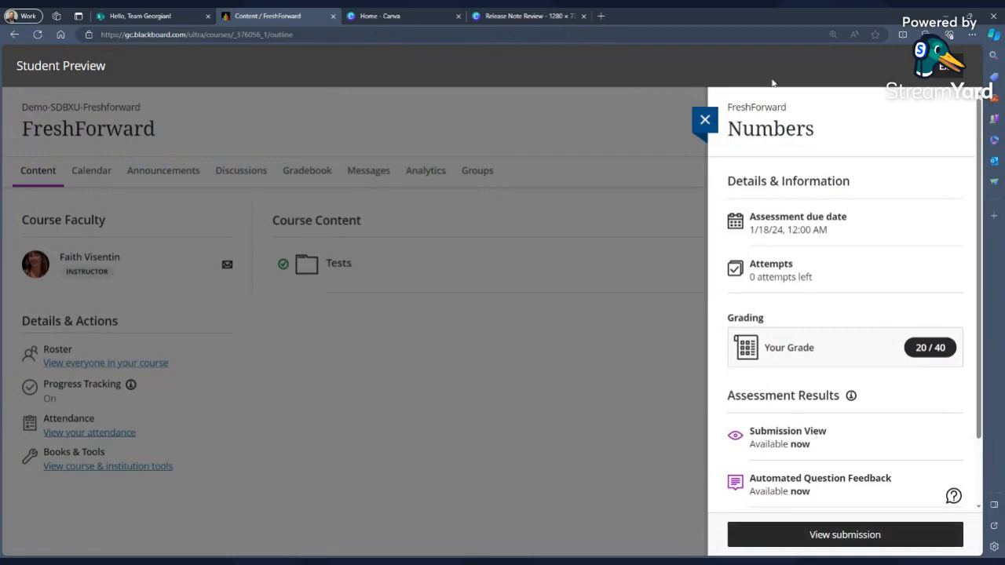
left_click(705, 119)
left_click(651, 287)
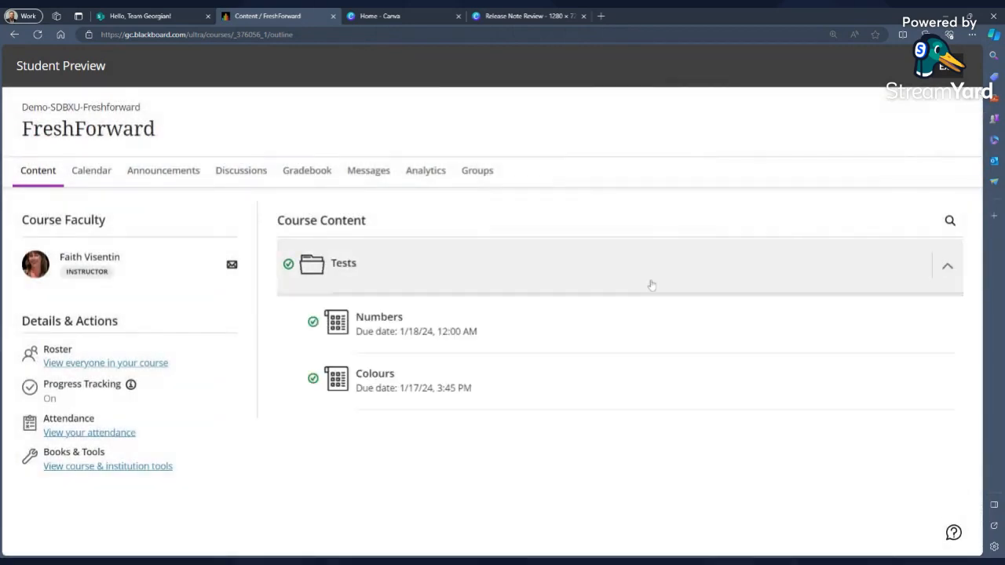
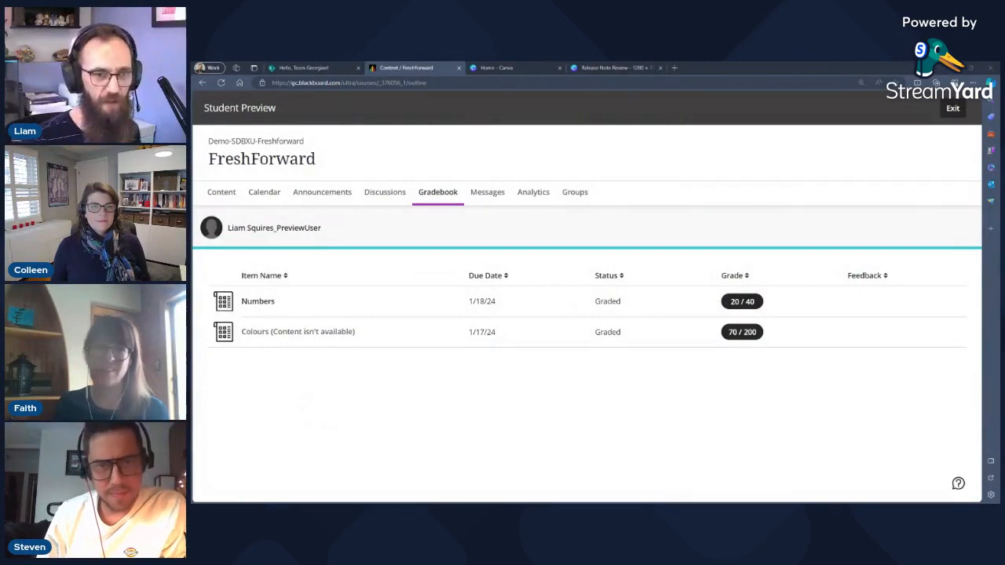
Return to the course content, expand the Tests folder and inspect the Colours test's completion status.
left_click(222, 193)
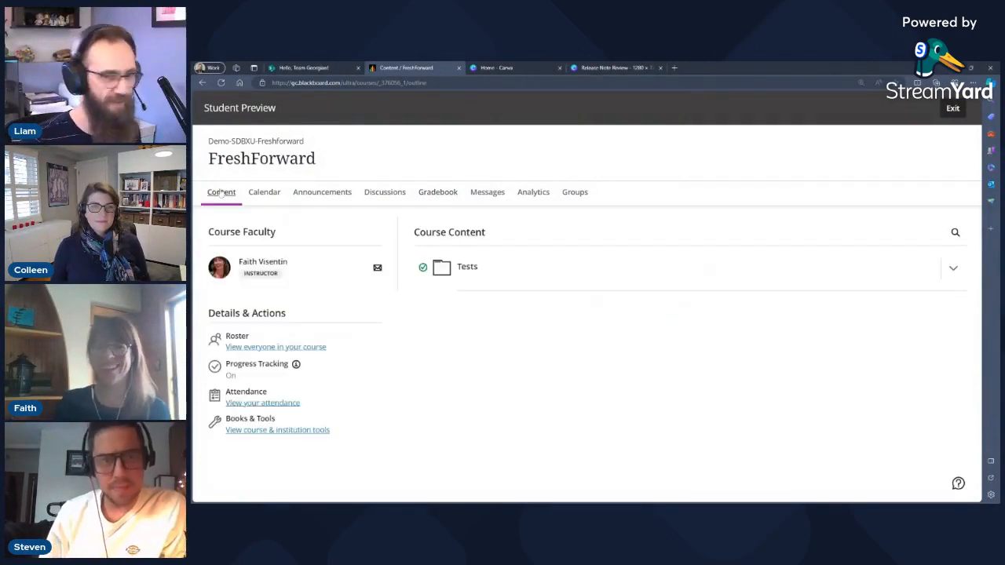
left_click(691, 271)
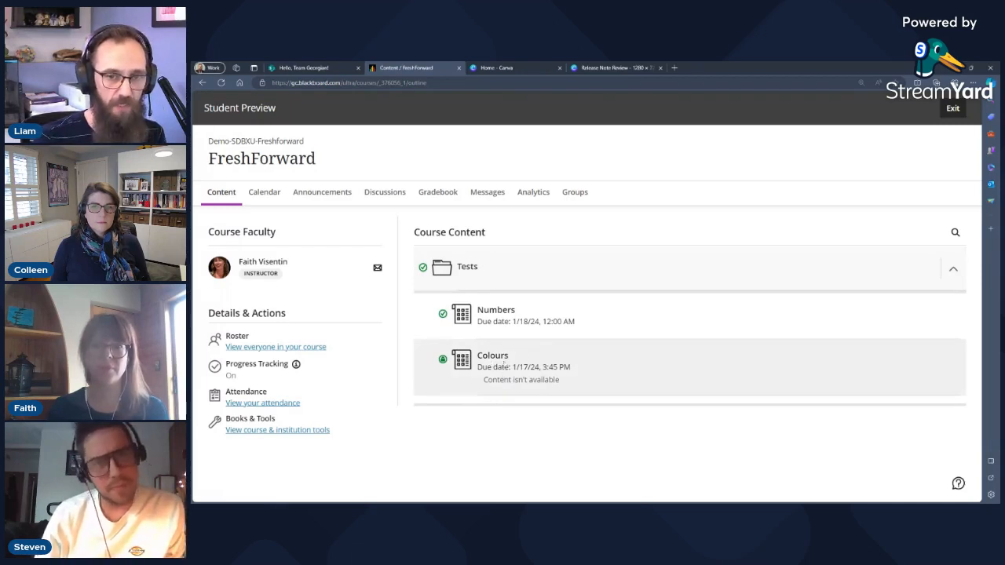
mouse_move(509, 384)
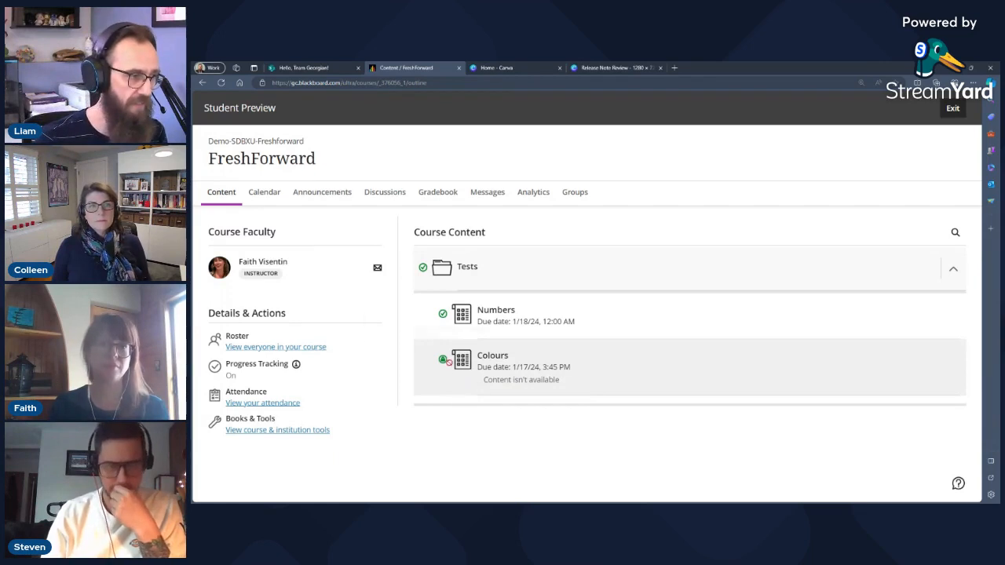
mouse_move(443, 359)
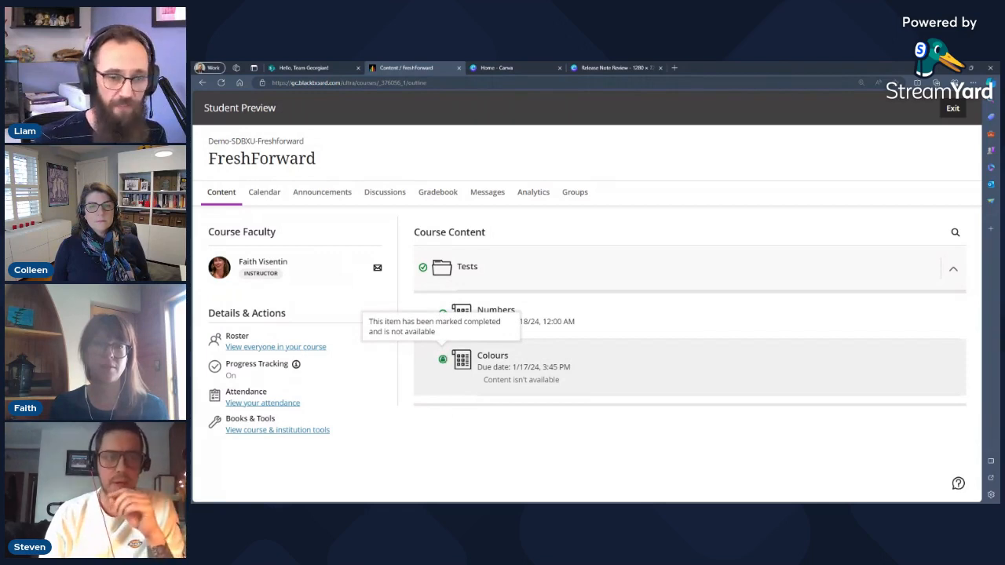
Open the gradebook and review the Numbers test's grade details and assessment results, then close the panel.
left_click(450, 198)
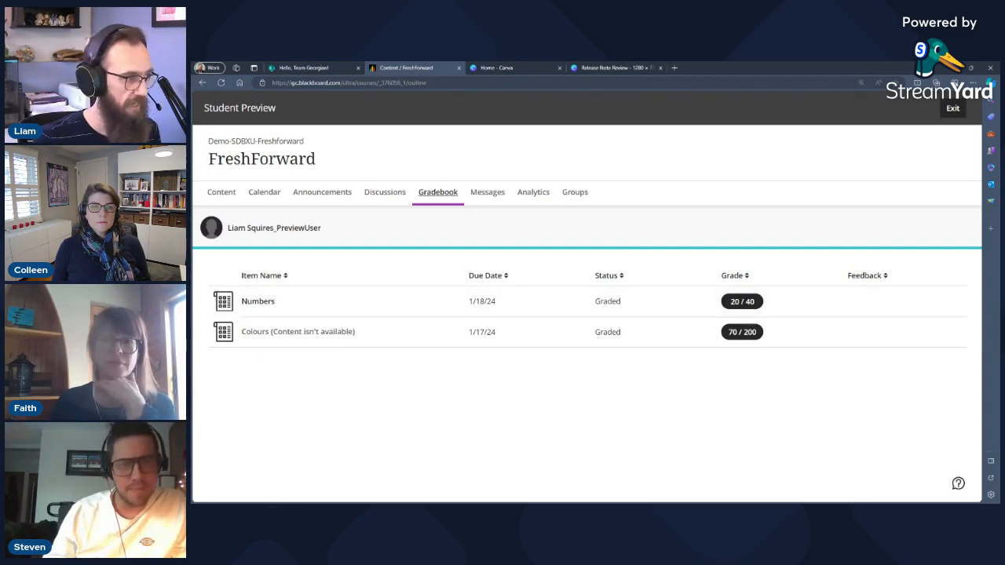
left_click(255, 304)
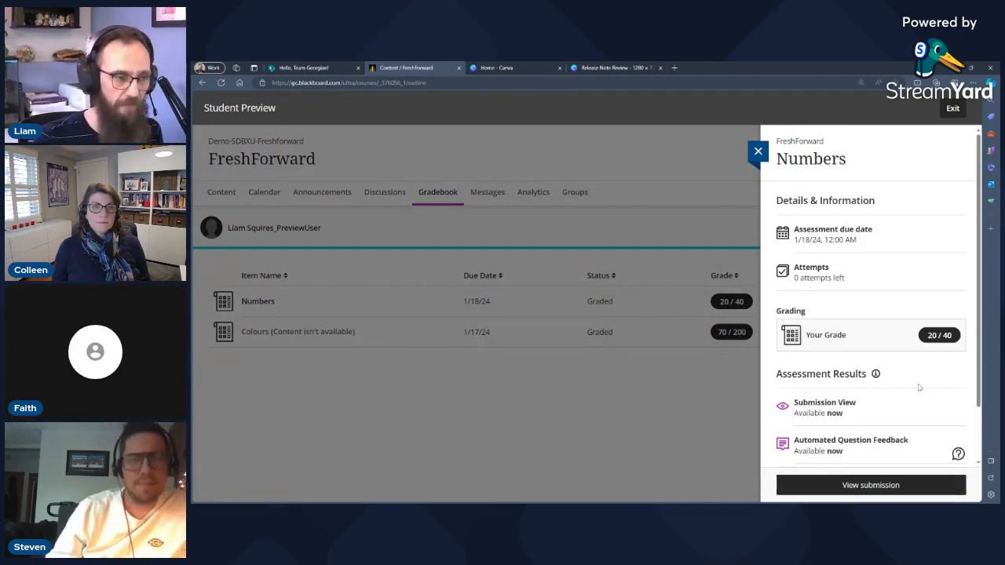
scroll(903, 389, "down", 2)
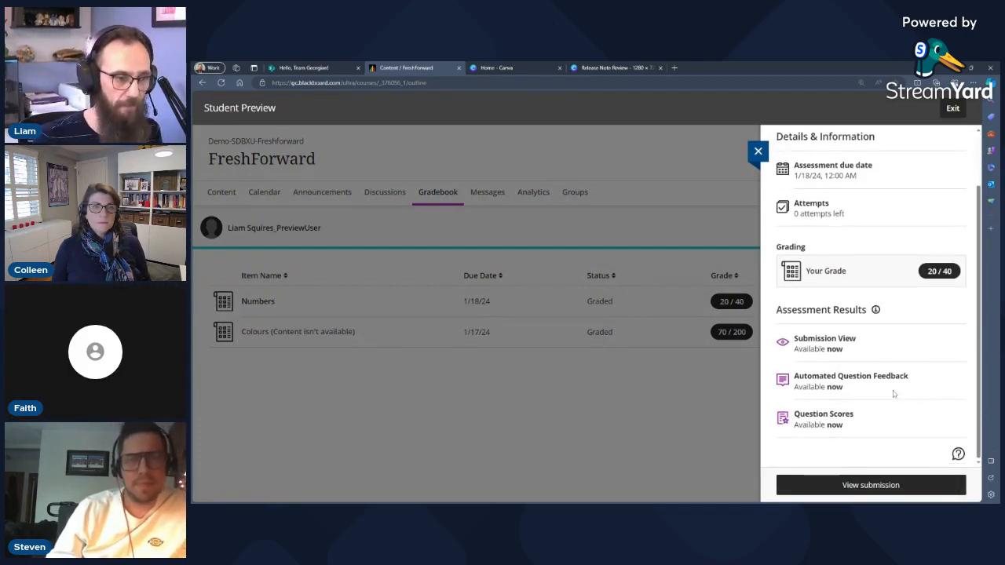
left_click(758, 153)
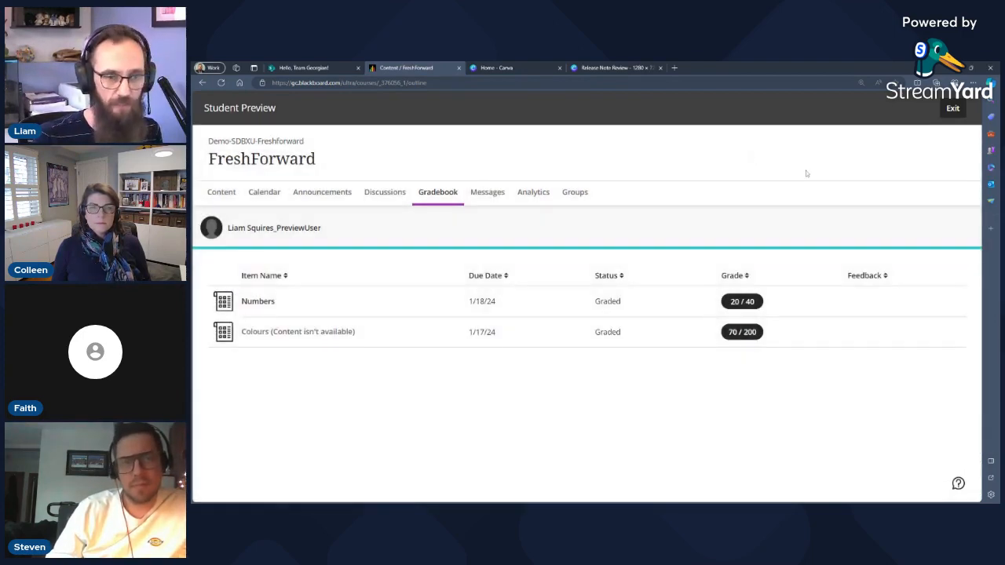
Exit Student Preview, saving the preview user, and check the instructor gradebook before returning to the course content.
left_click(953, 110)
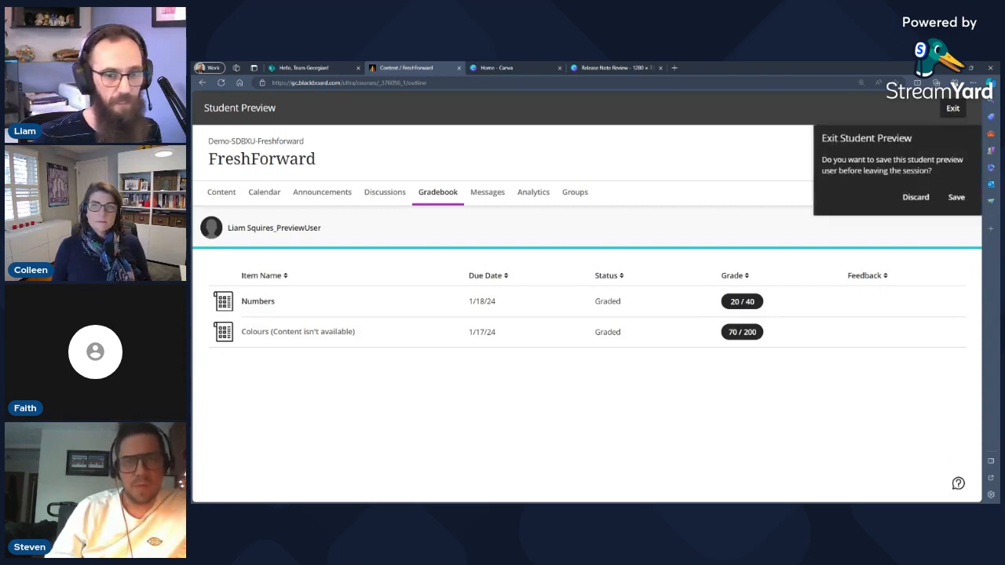
left_click(956, 198)
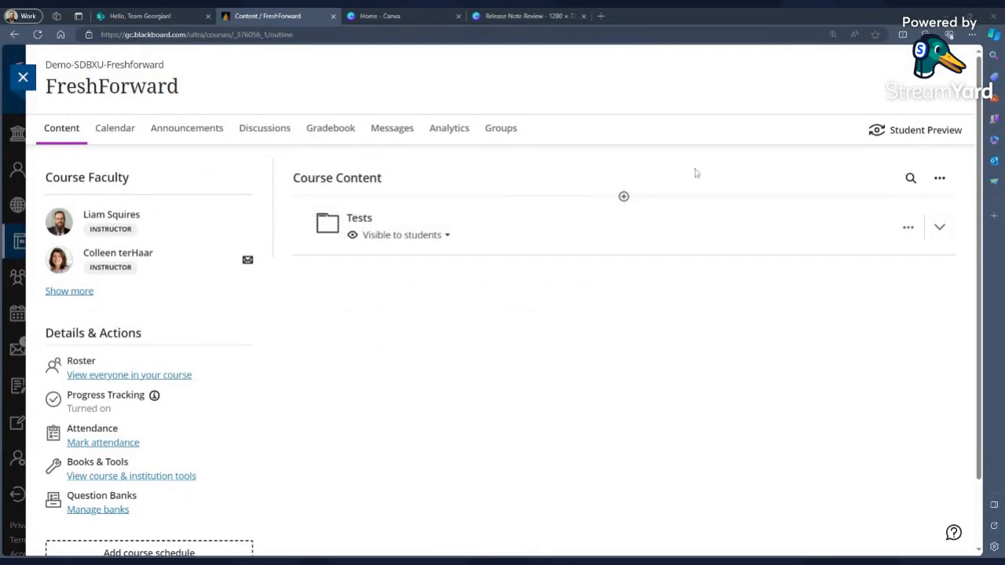
left_click(329, 134)
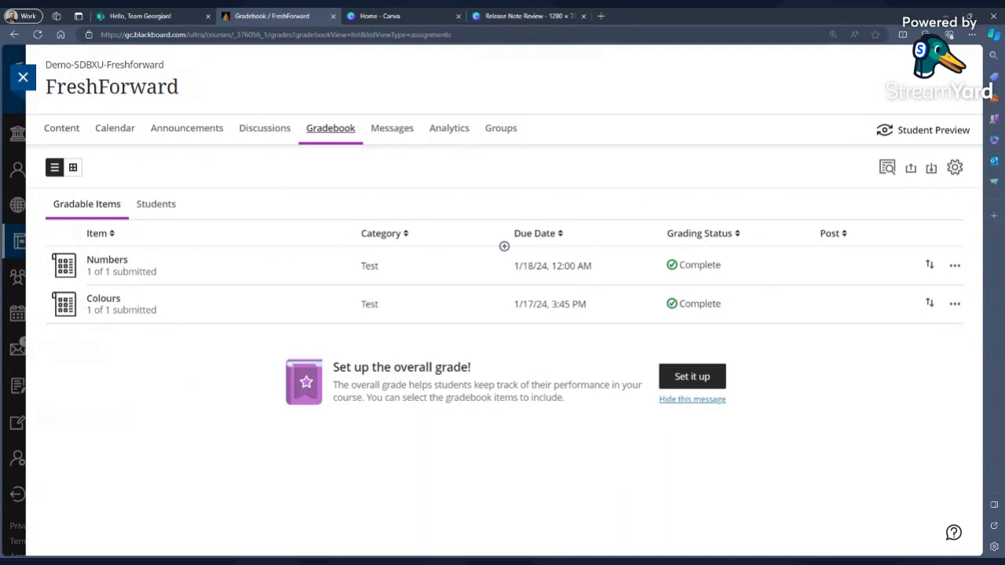
left_click(62, 129)
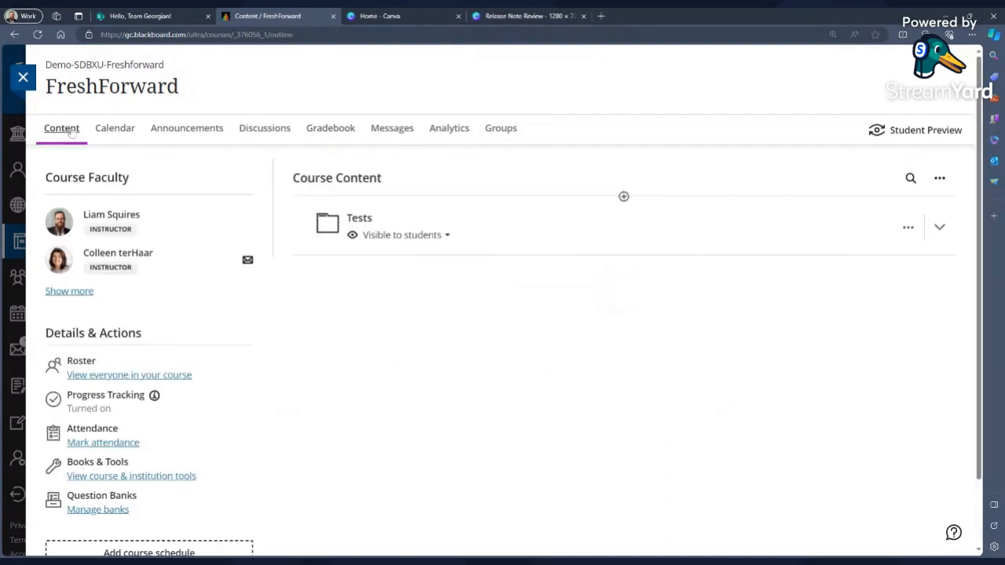
Expand the Tests folder and set the Numbers test's visibility to Hidden from students.
left_click(623, 255)
left_click(586, 227)
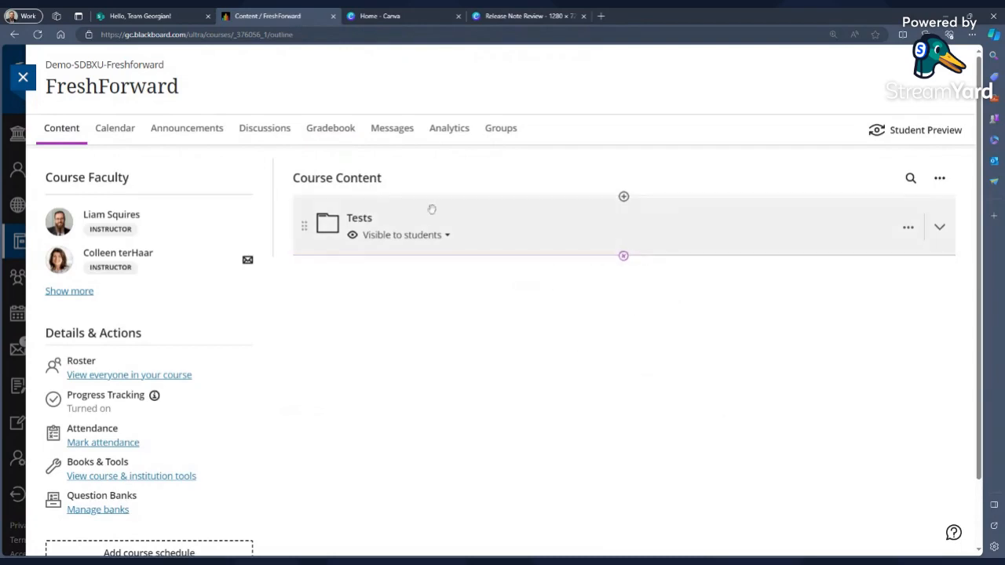
left_click(433, 209)
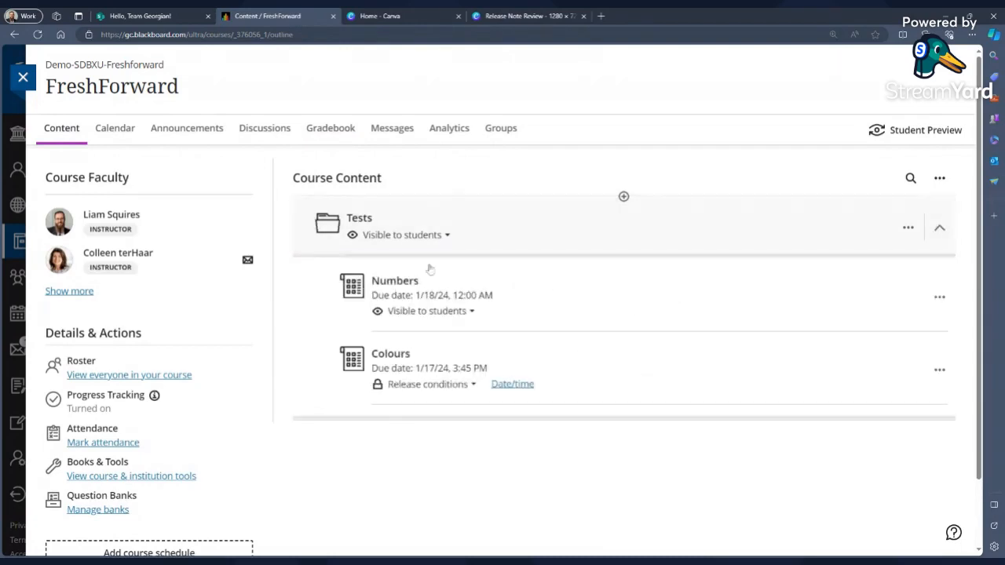
left_click(415, 311)
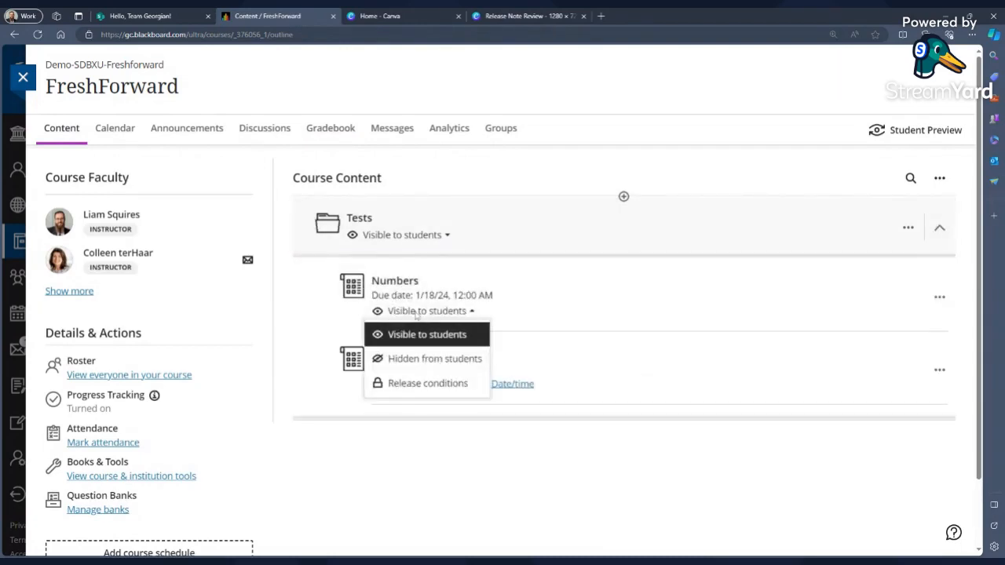
left_click(414, 360)
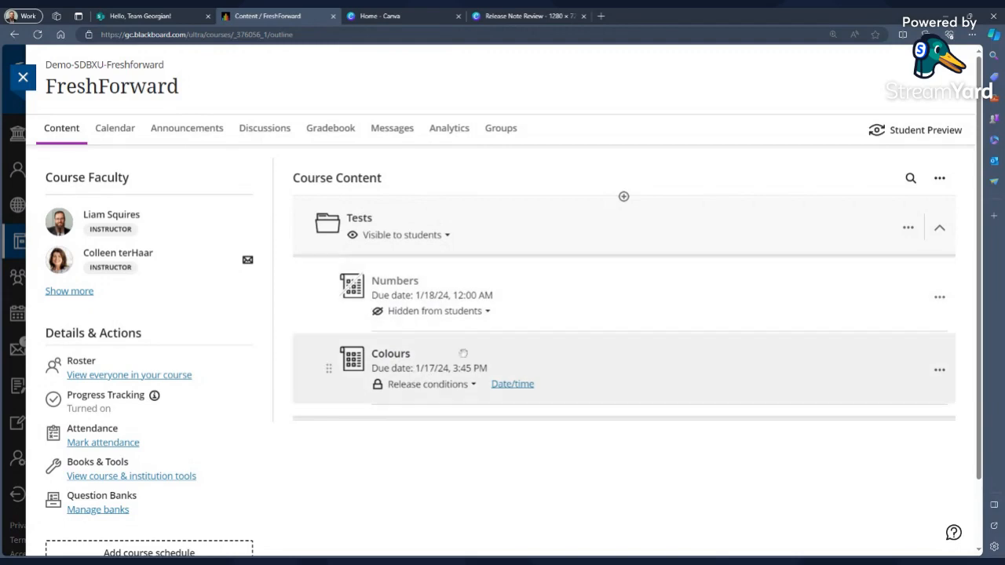
Start Student Preview, expand the Tests folder and open the gradebook to check which tests students see.
left_click(928, 135)
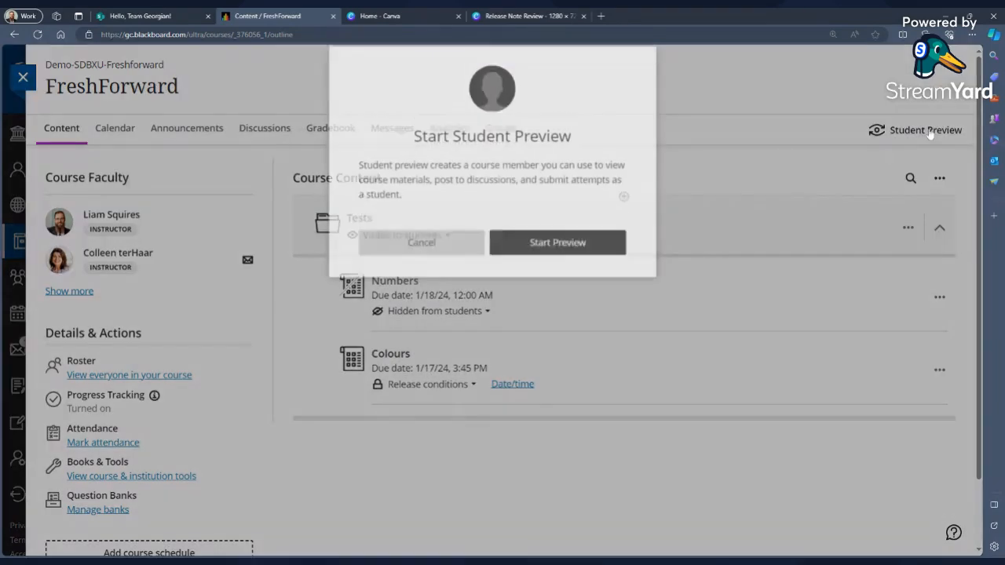
left_click(552, 263)
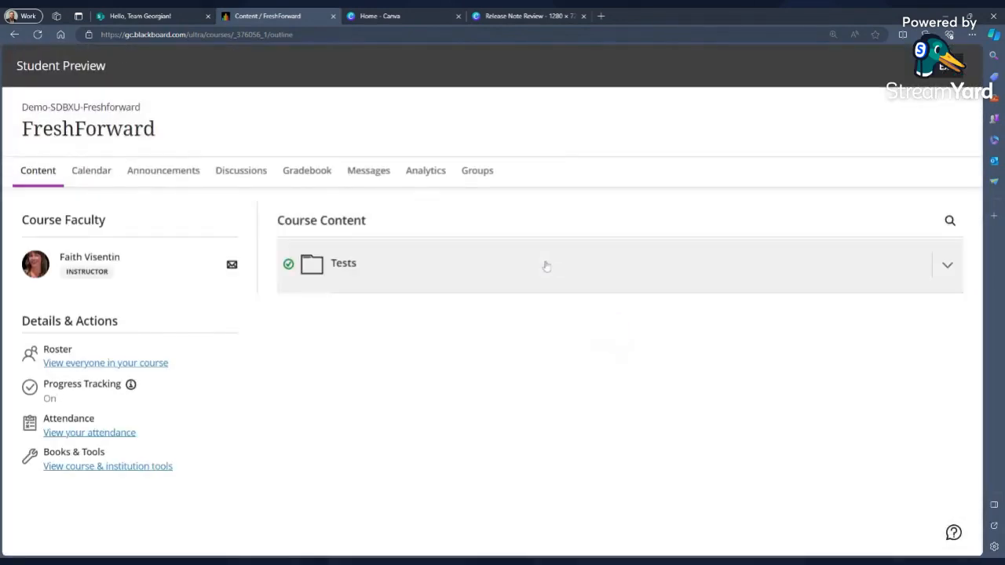
left_click(546, 267)
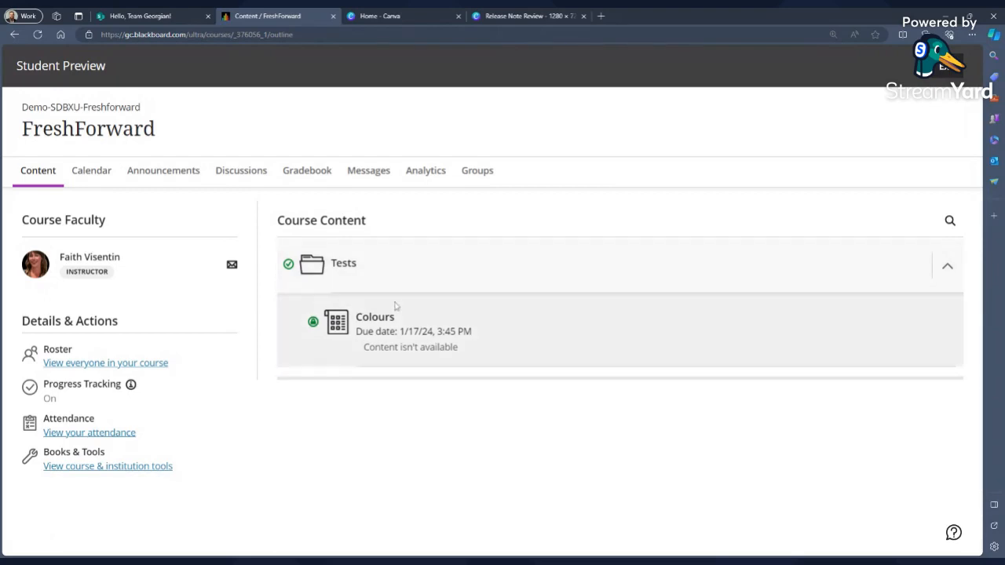
left_click(319, 174)
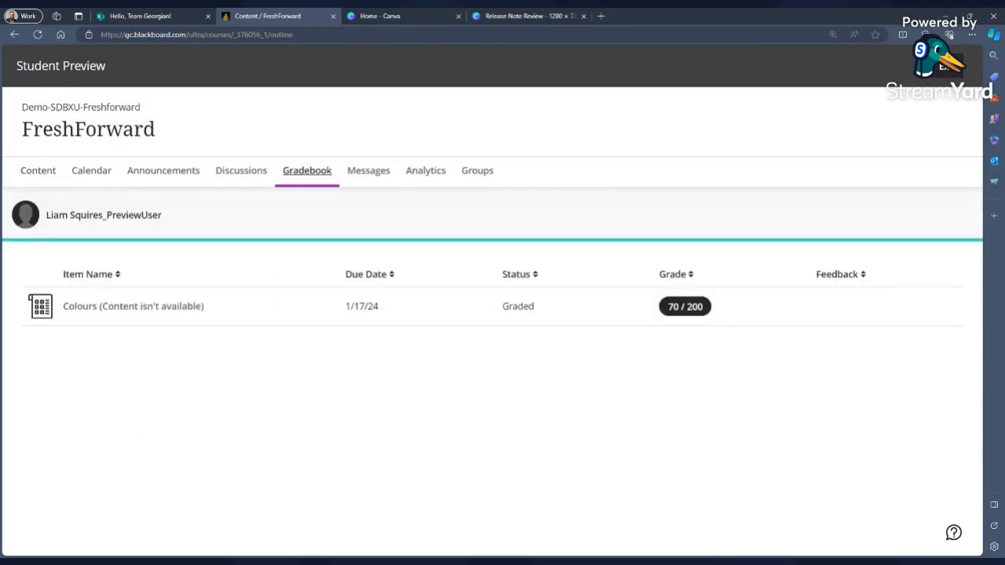